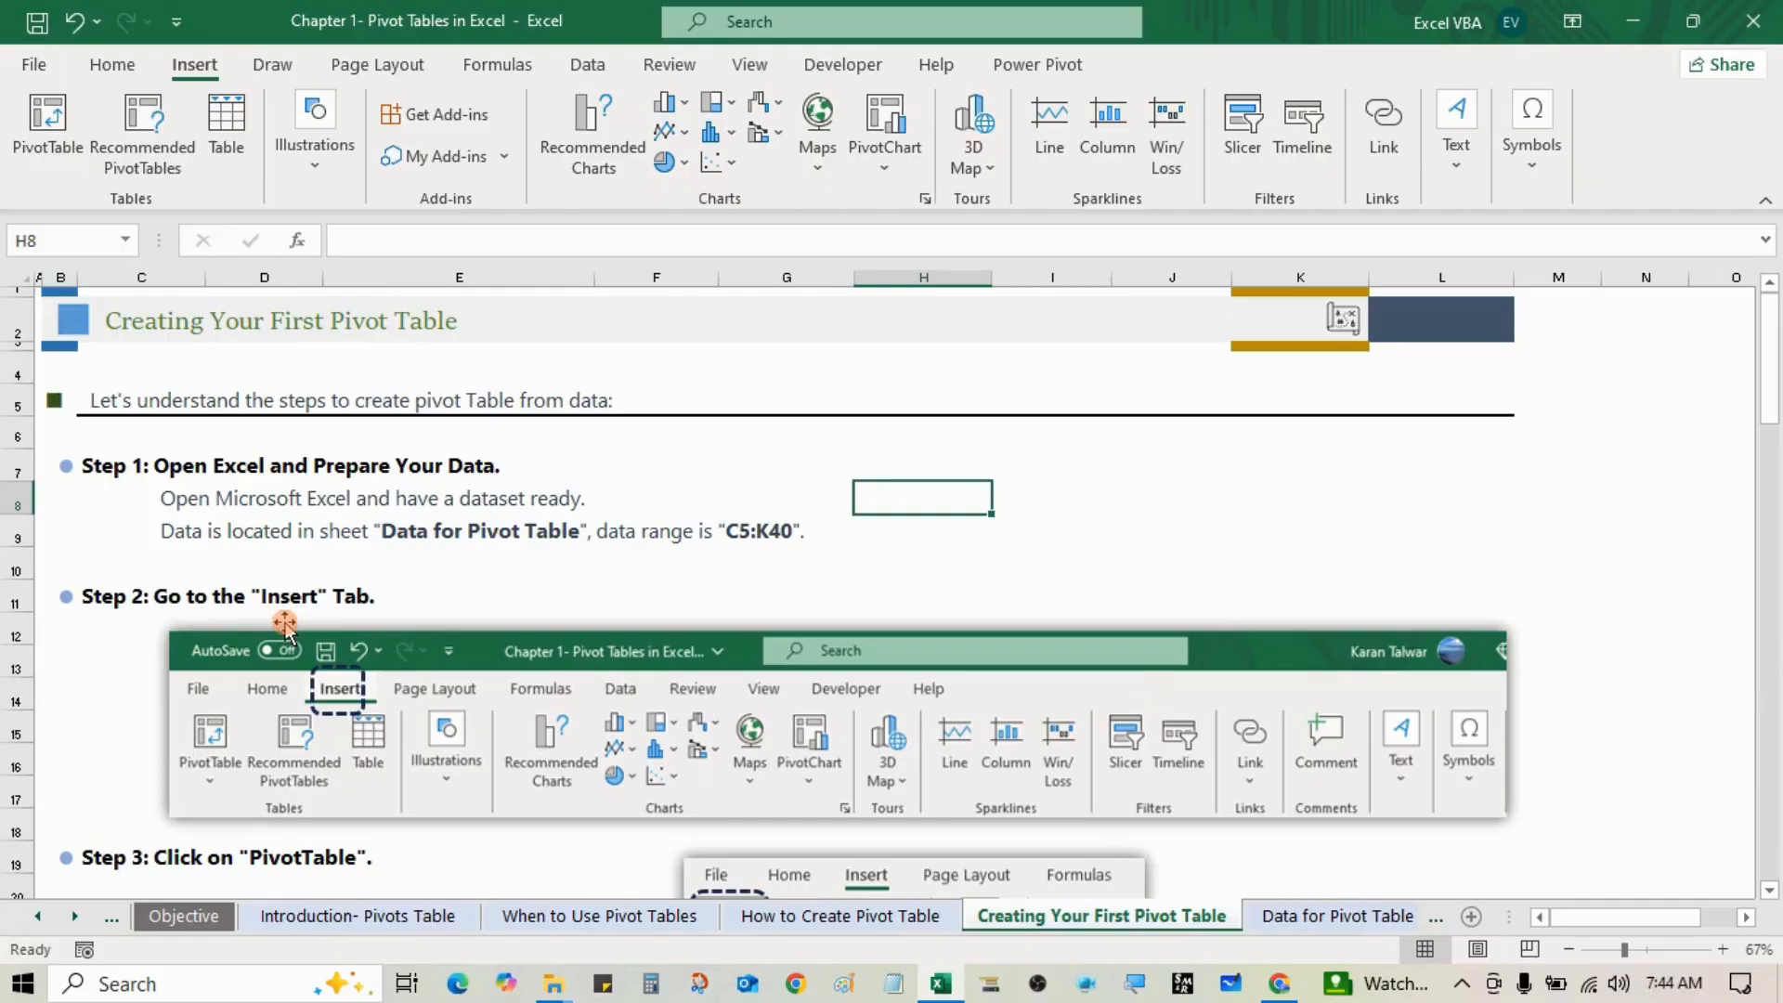
Step: Shift the Step 4 dialog screenshot slightly to a new spot on the tutorial sheet
scroll(374, 703, down, 1)
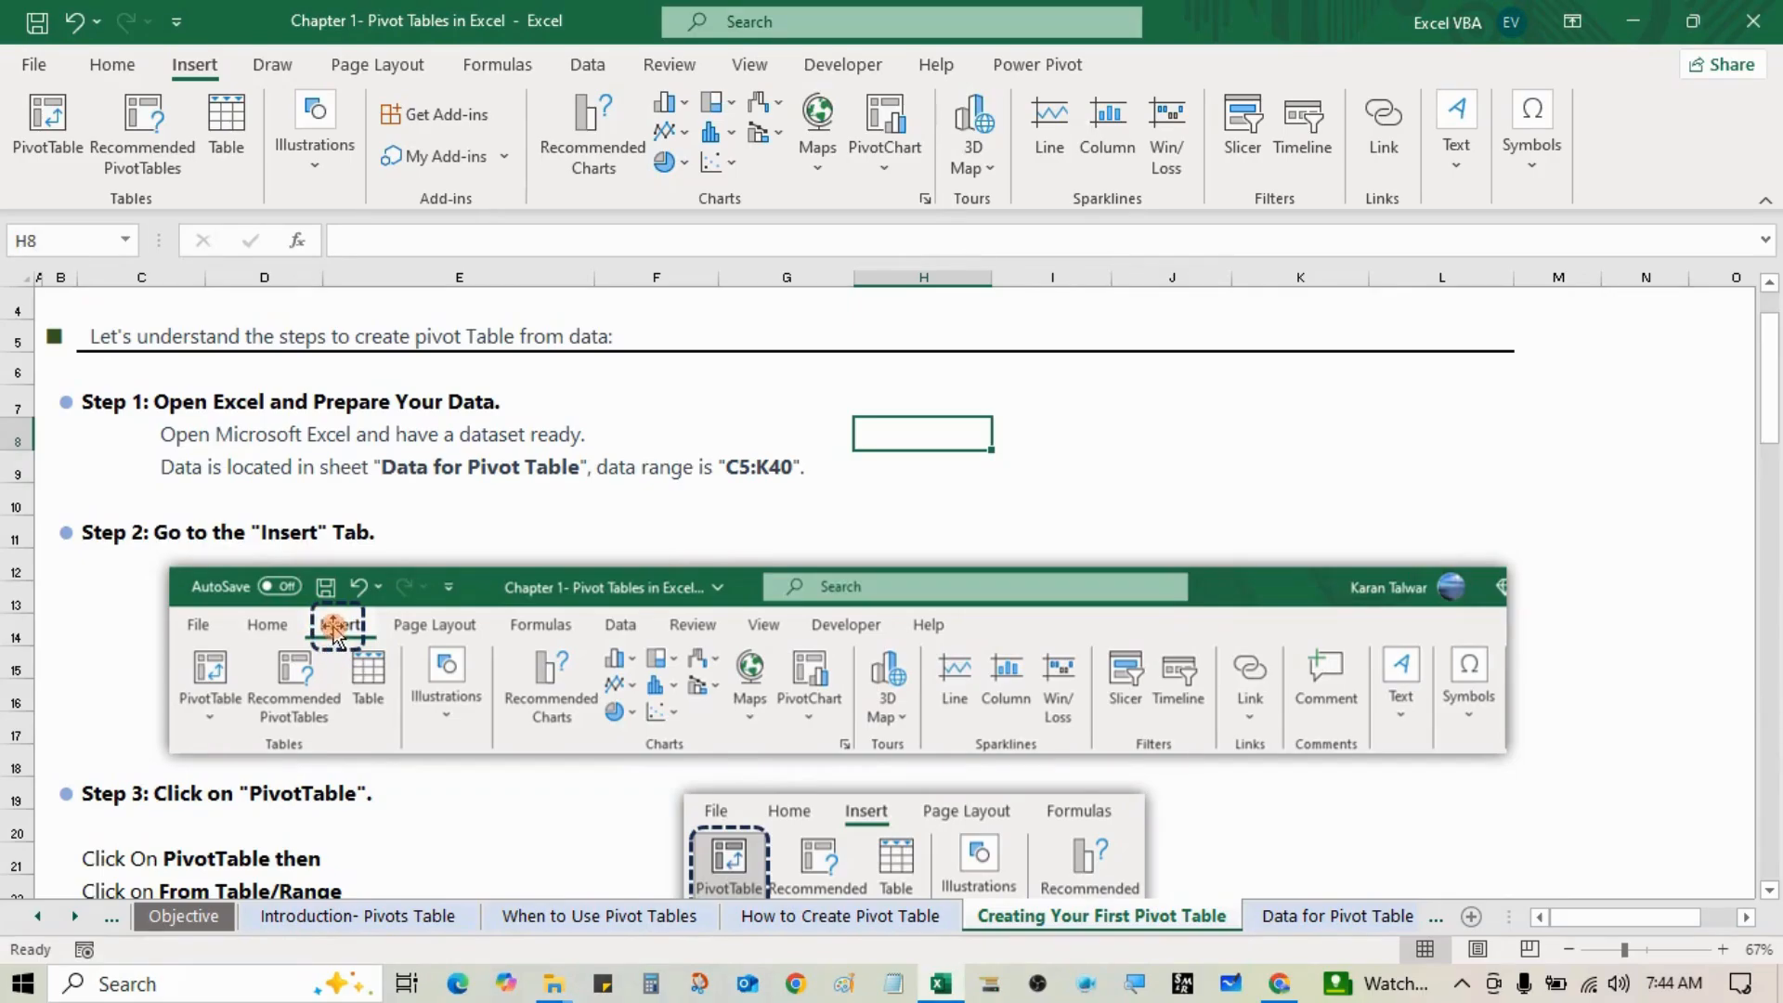
scroll(334, 622, down, 3)
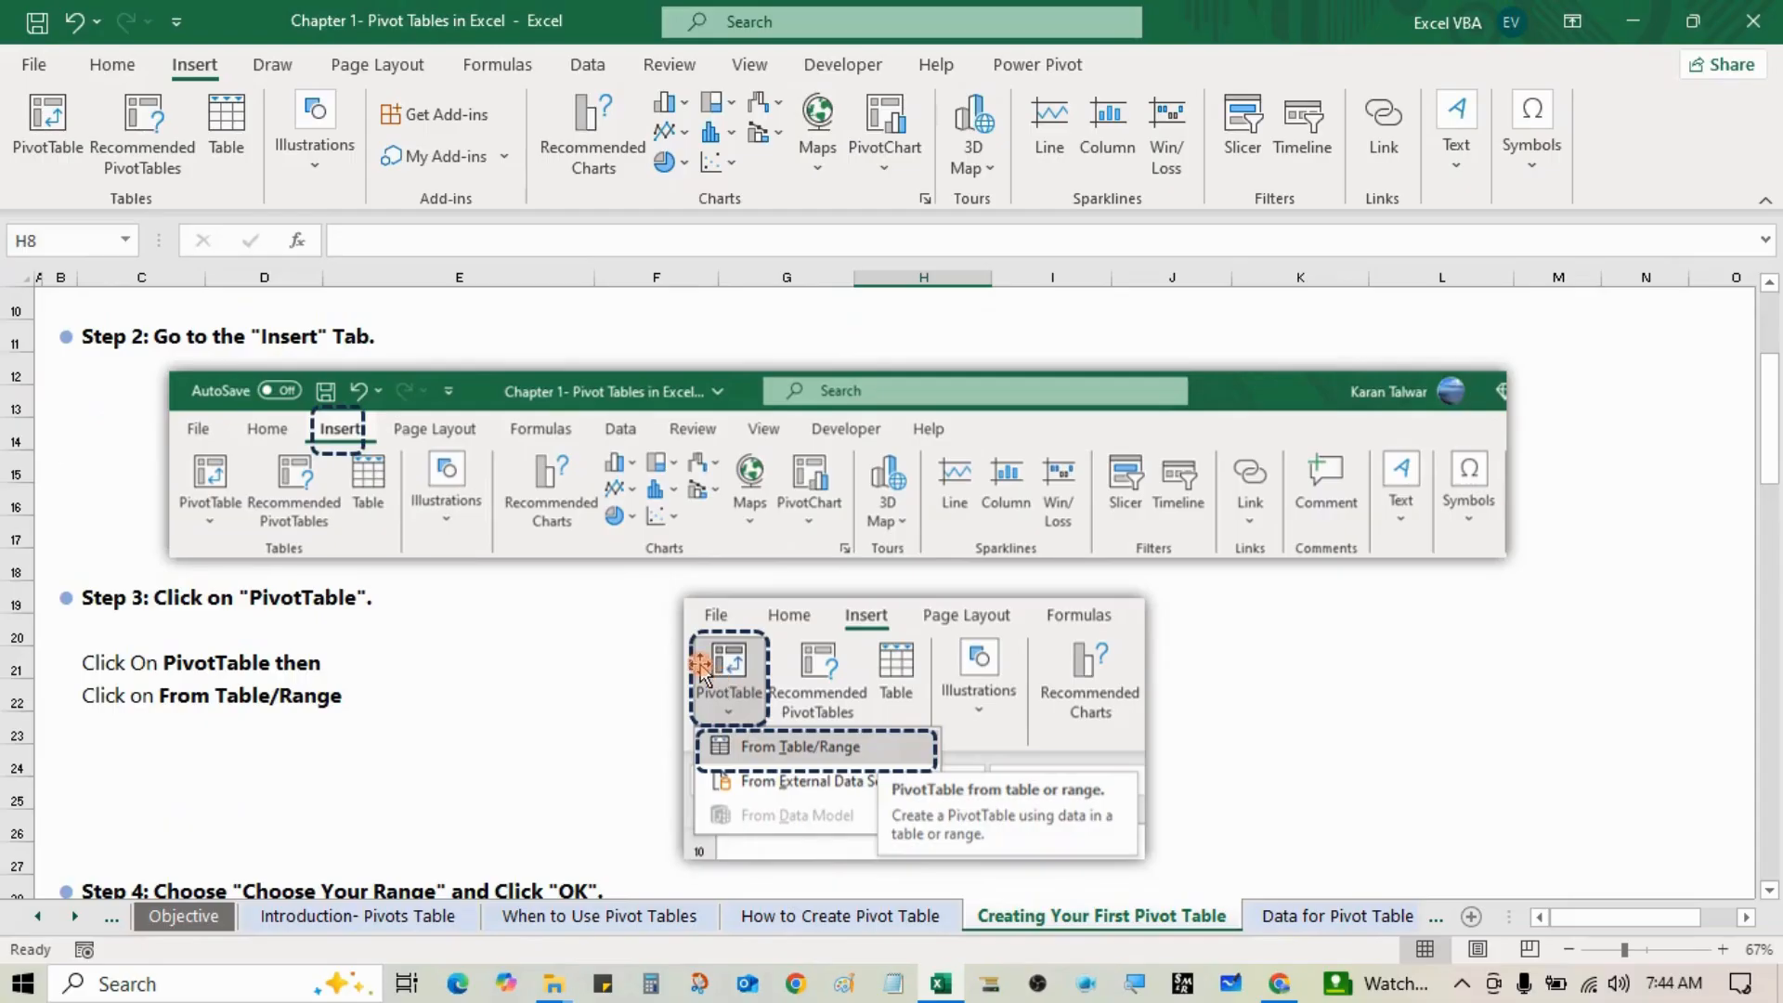
scroll(697, 667, down, 5)
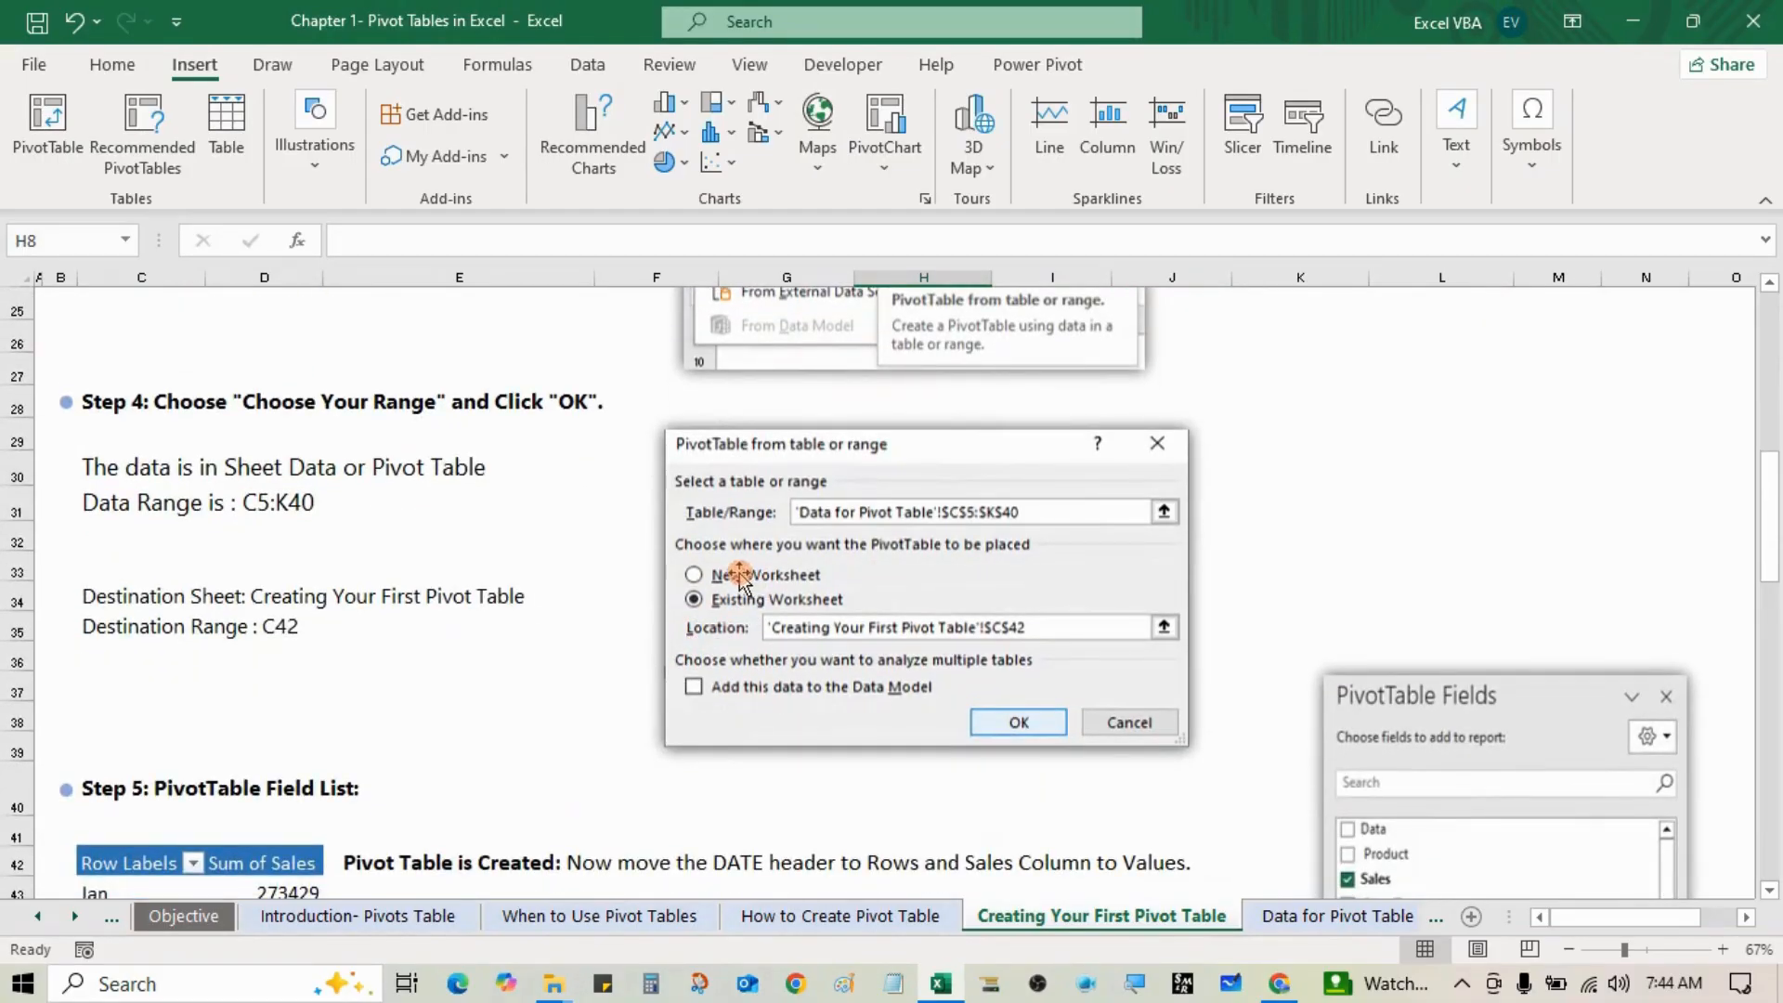
right_click(693, 514)
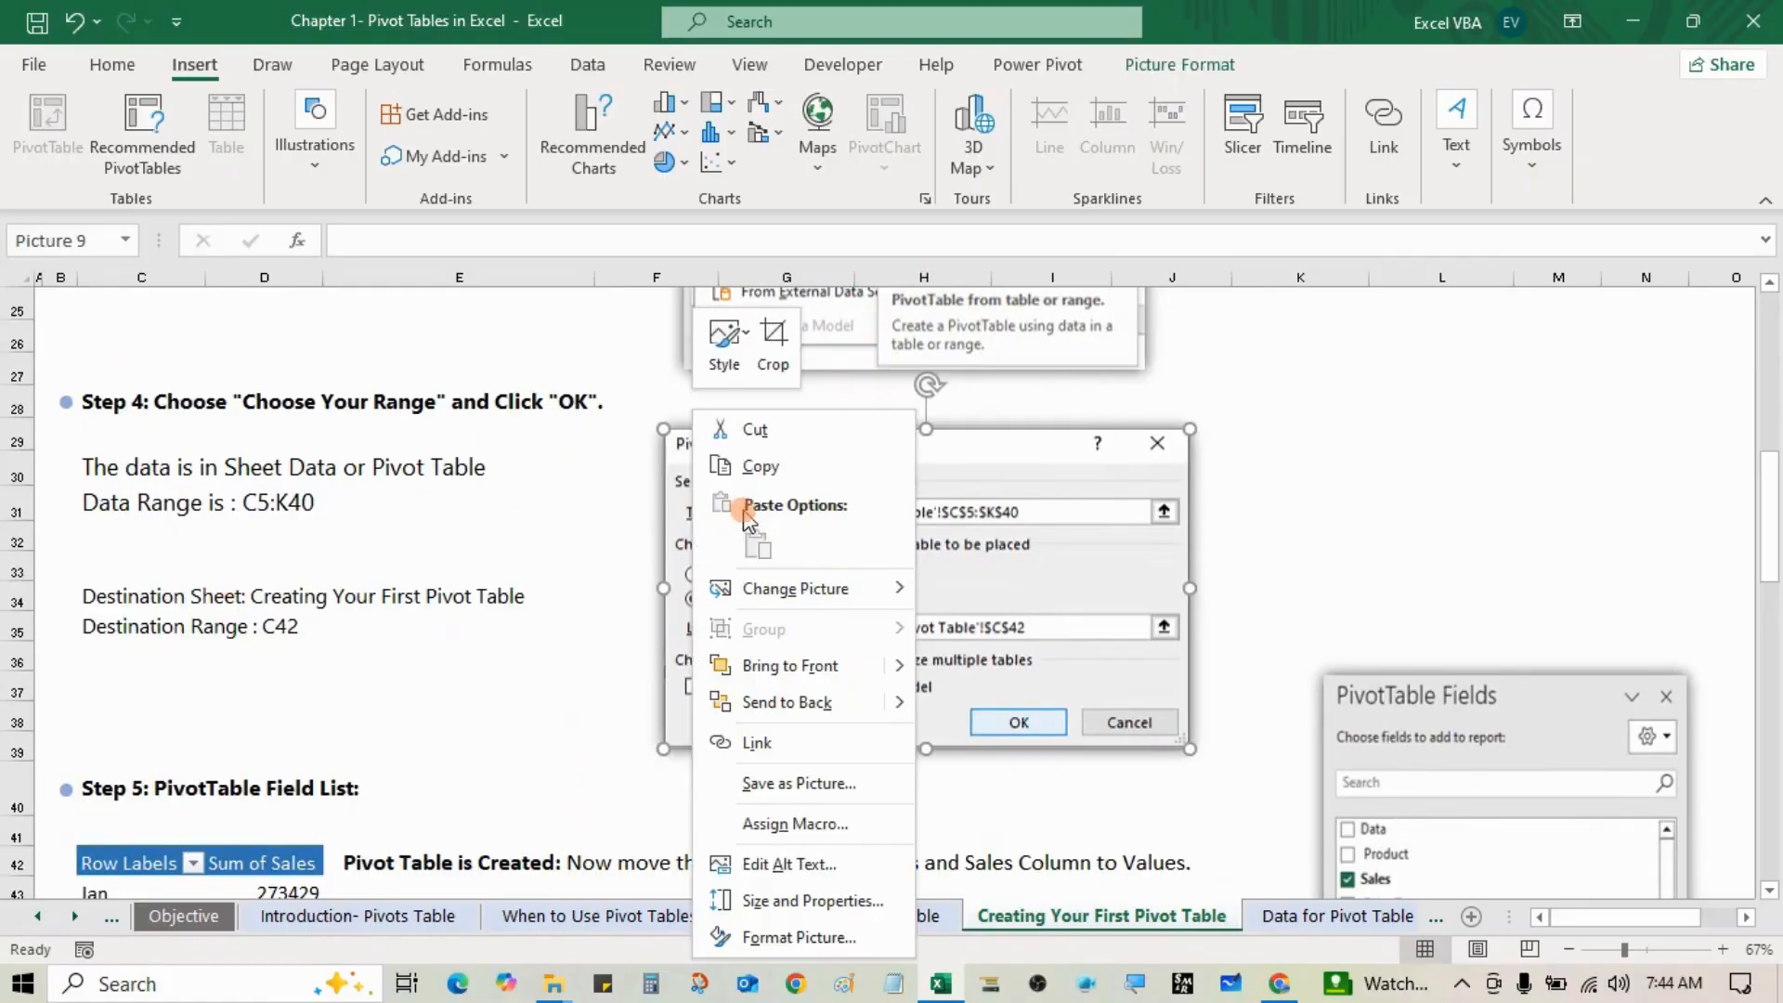
click(996, 526)
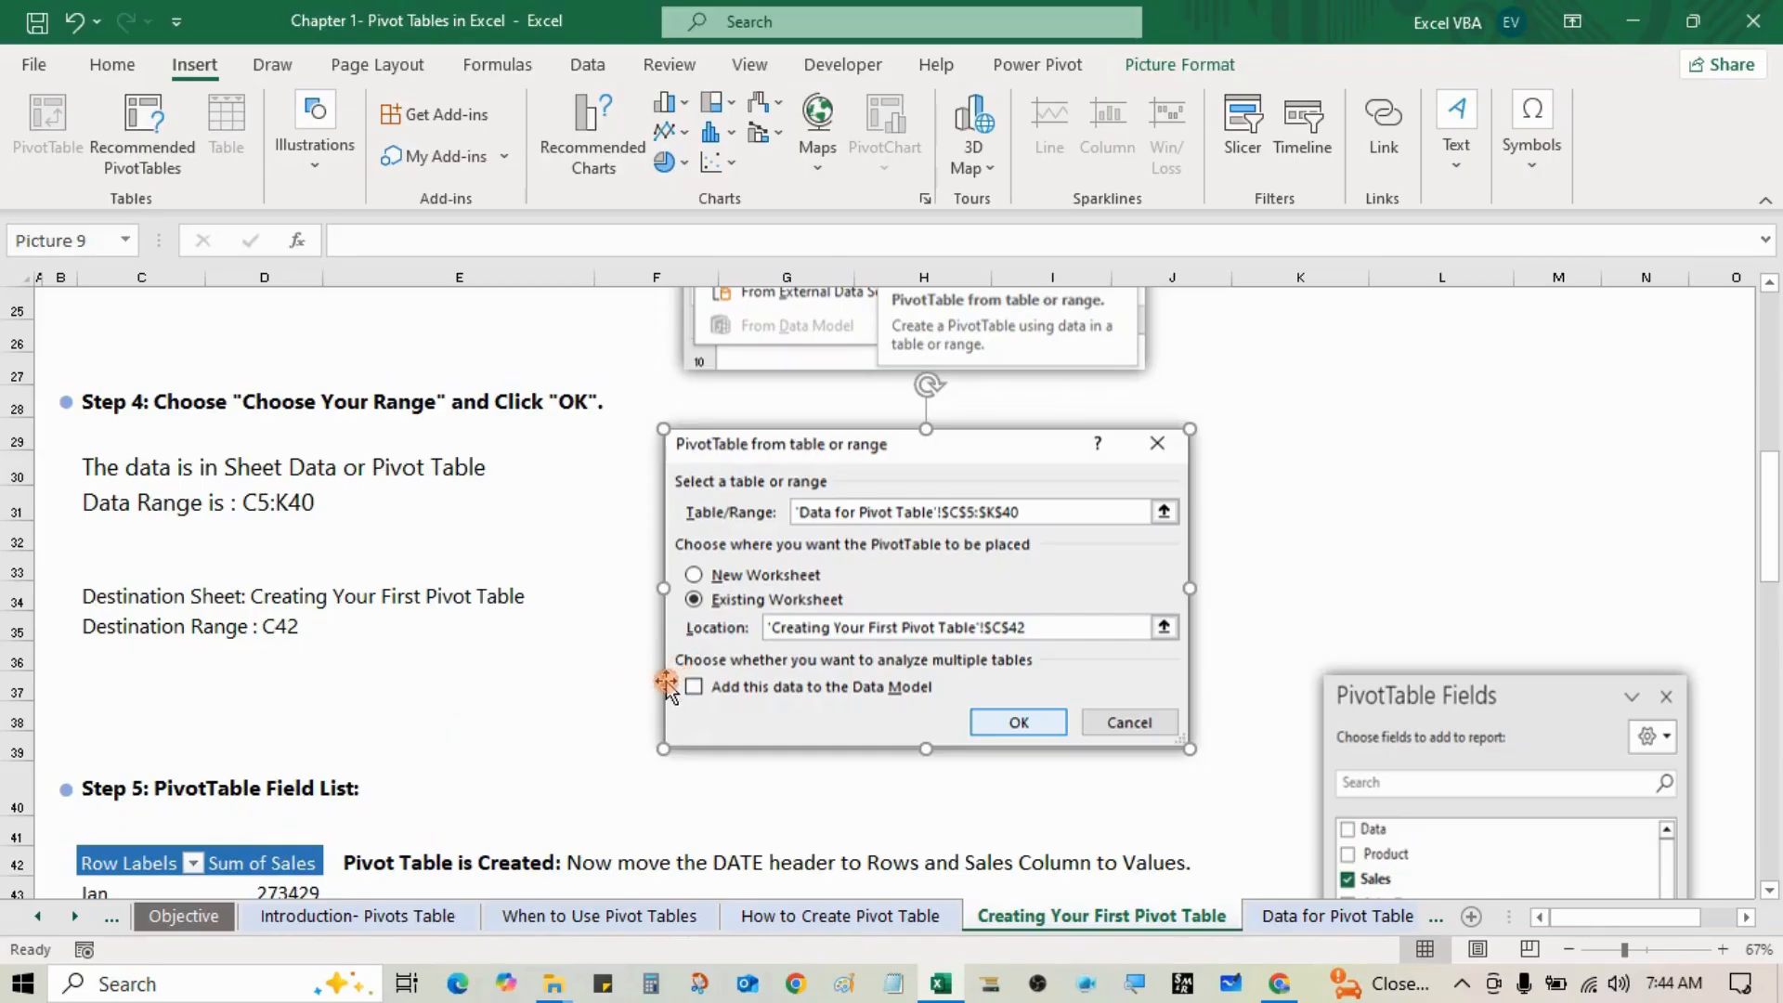
right_click(932, 645)
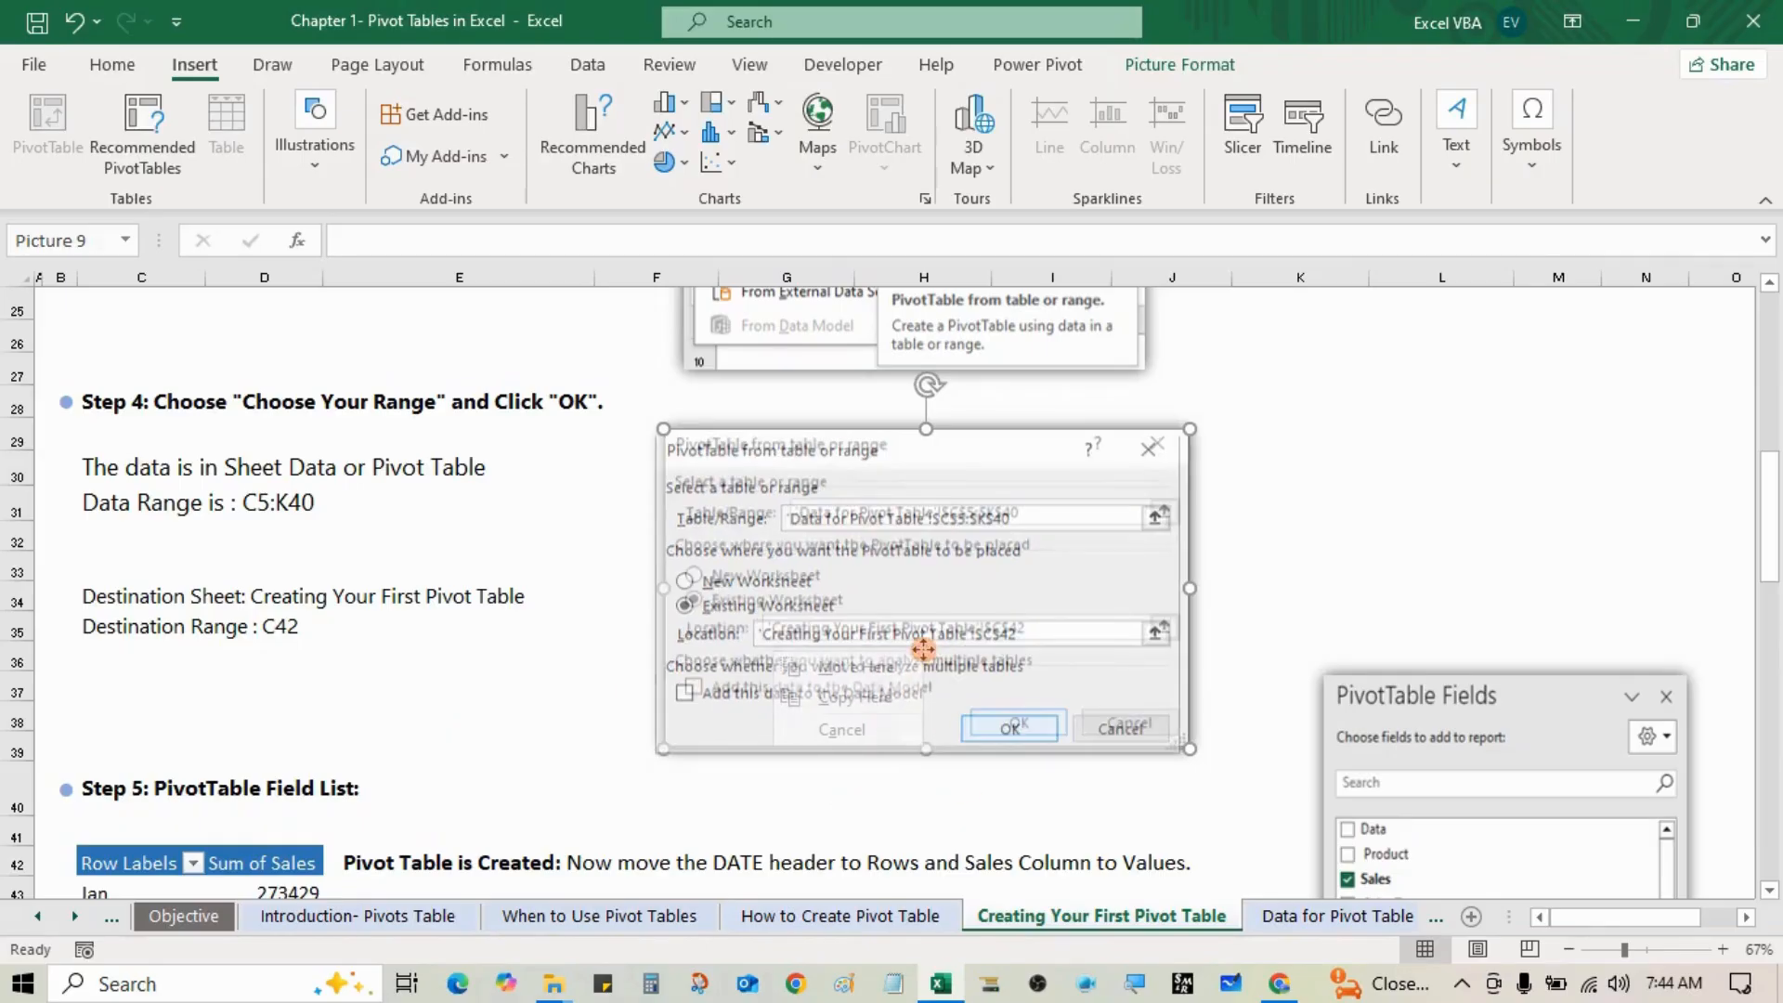
click(910, 666)
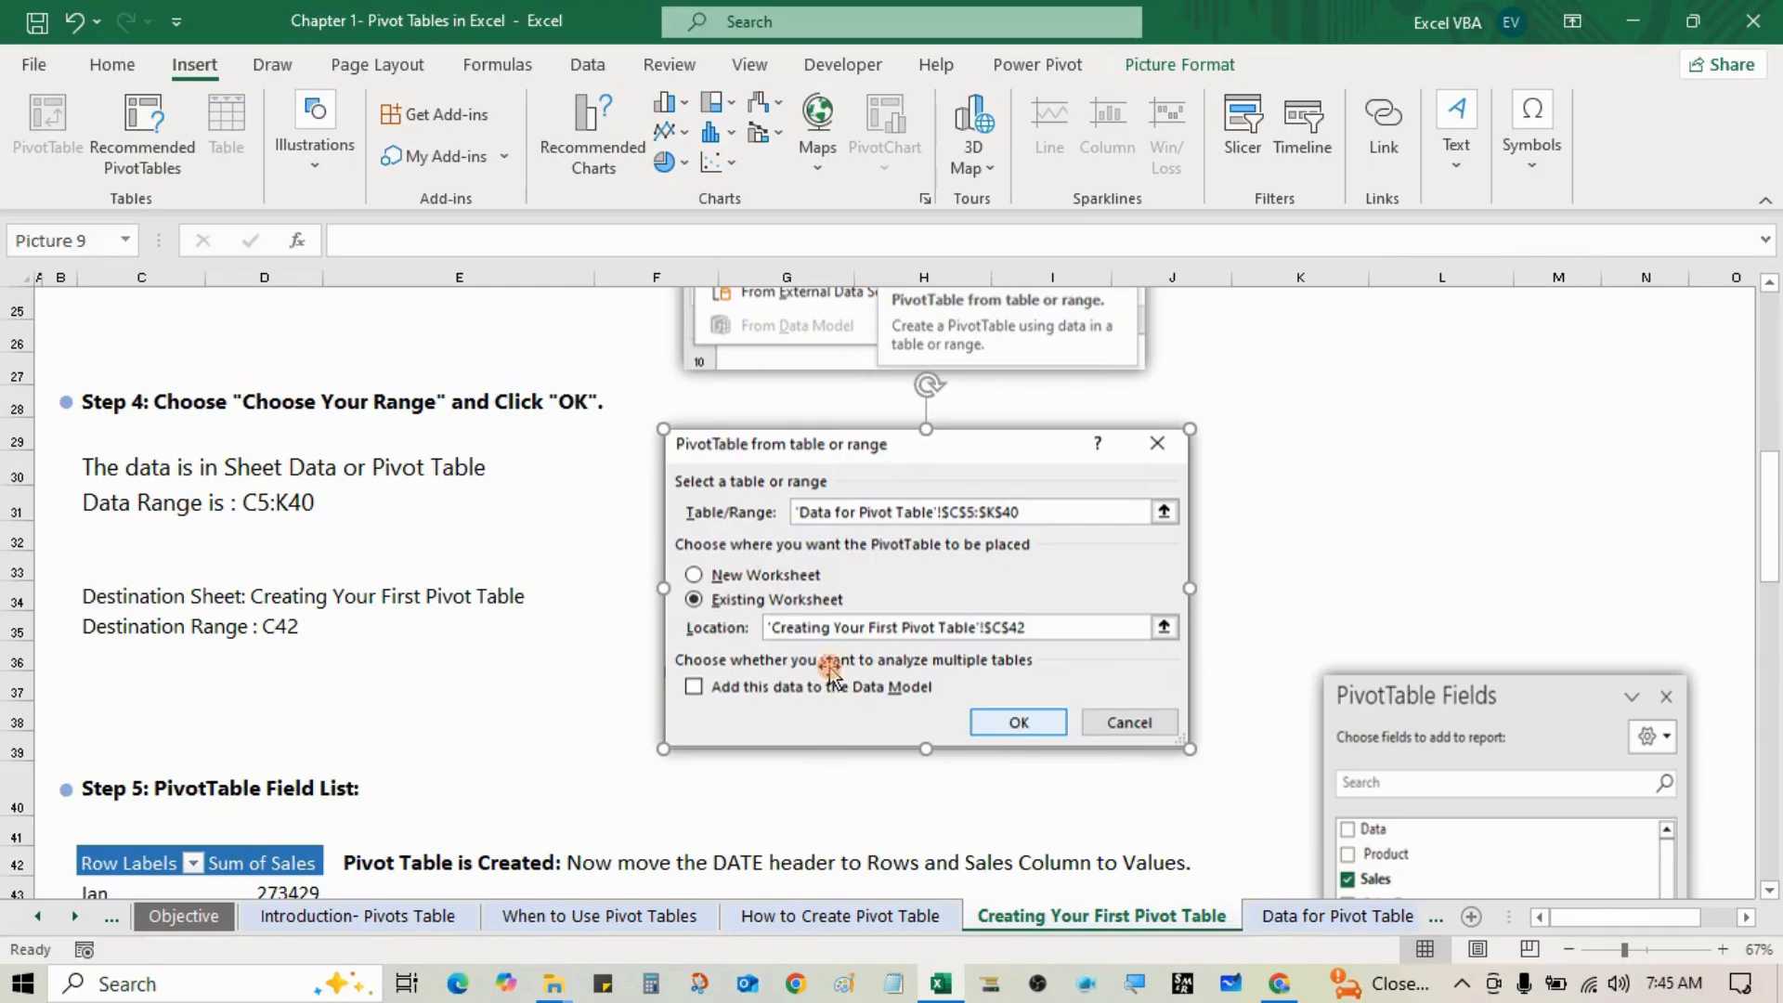
scroll(789, 622, down, 2)
Step: Scroll down the tutorial sheet past Step 5's finished pivot table at C42
scroll(771, 604, down, 3)
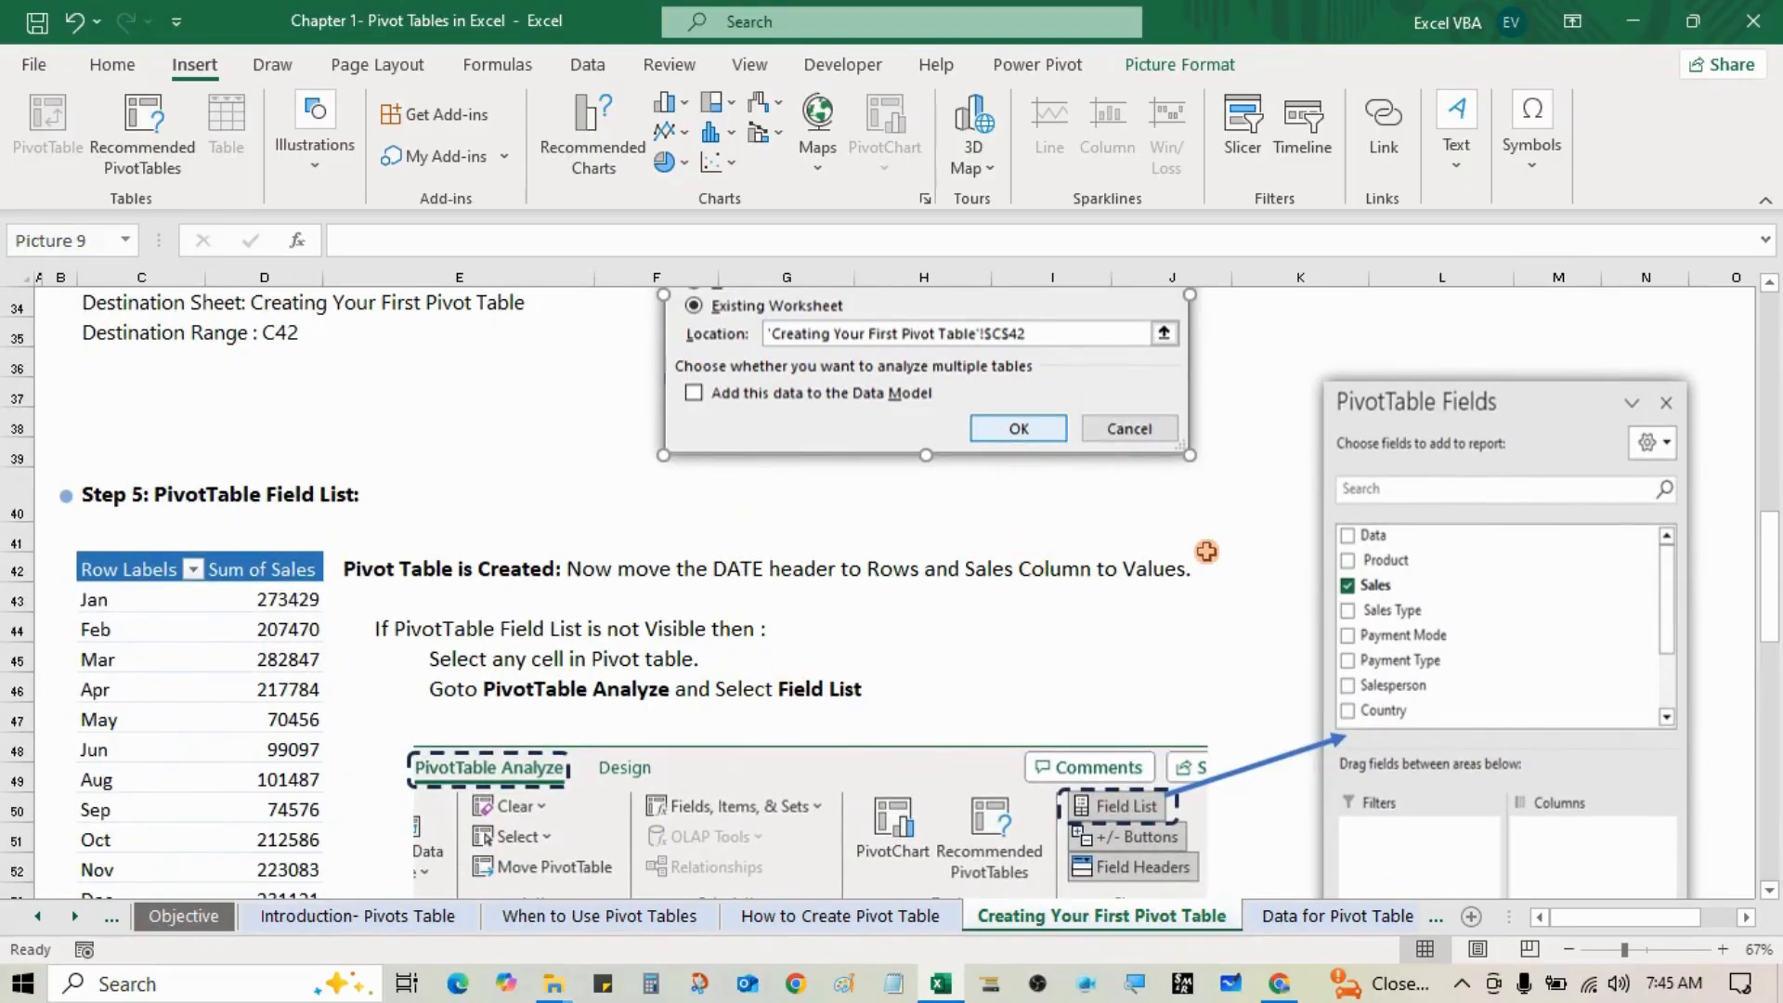
scroll(1257, 521, down, 1)
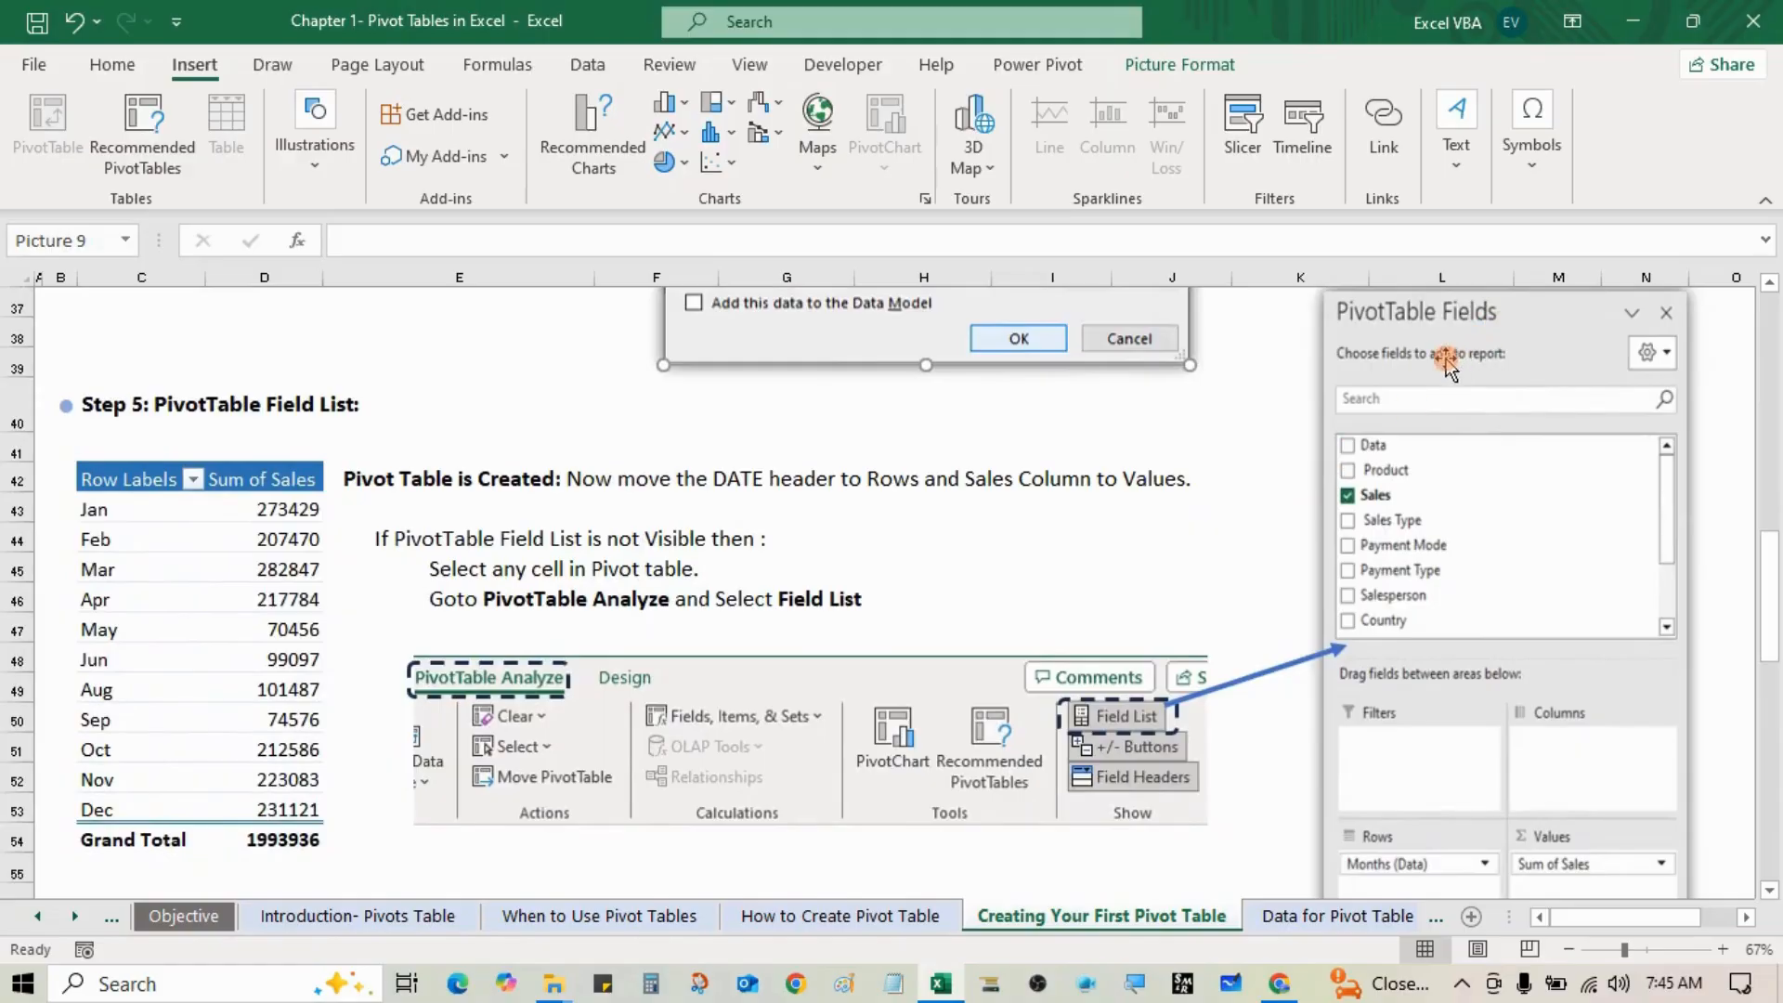
scroll(1423, 567, down, 1)
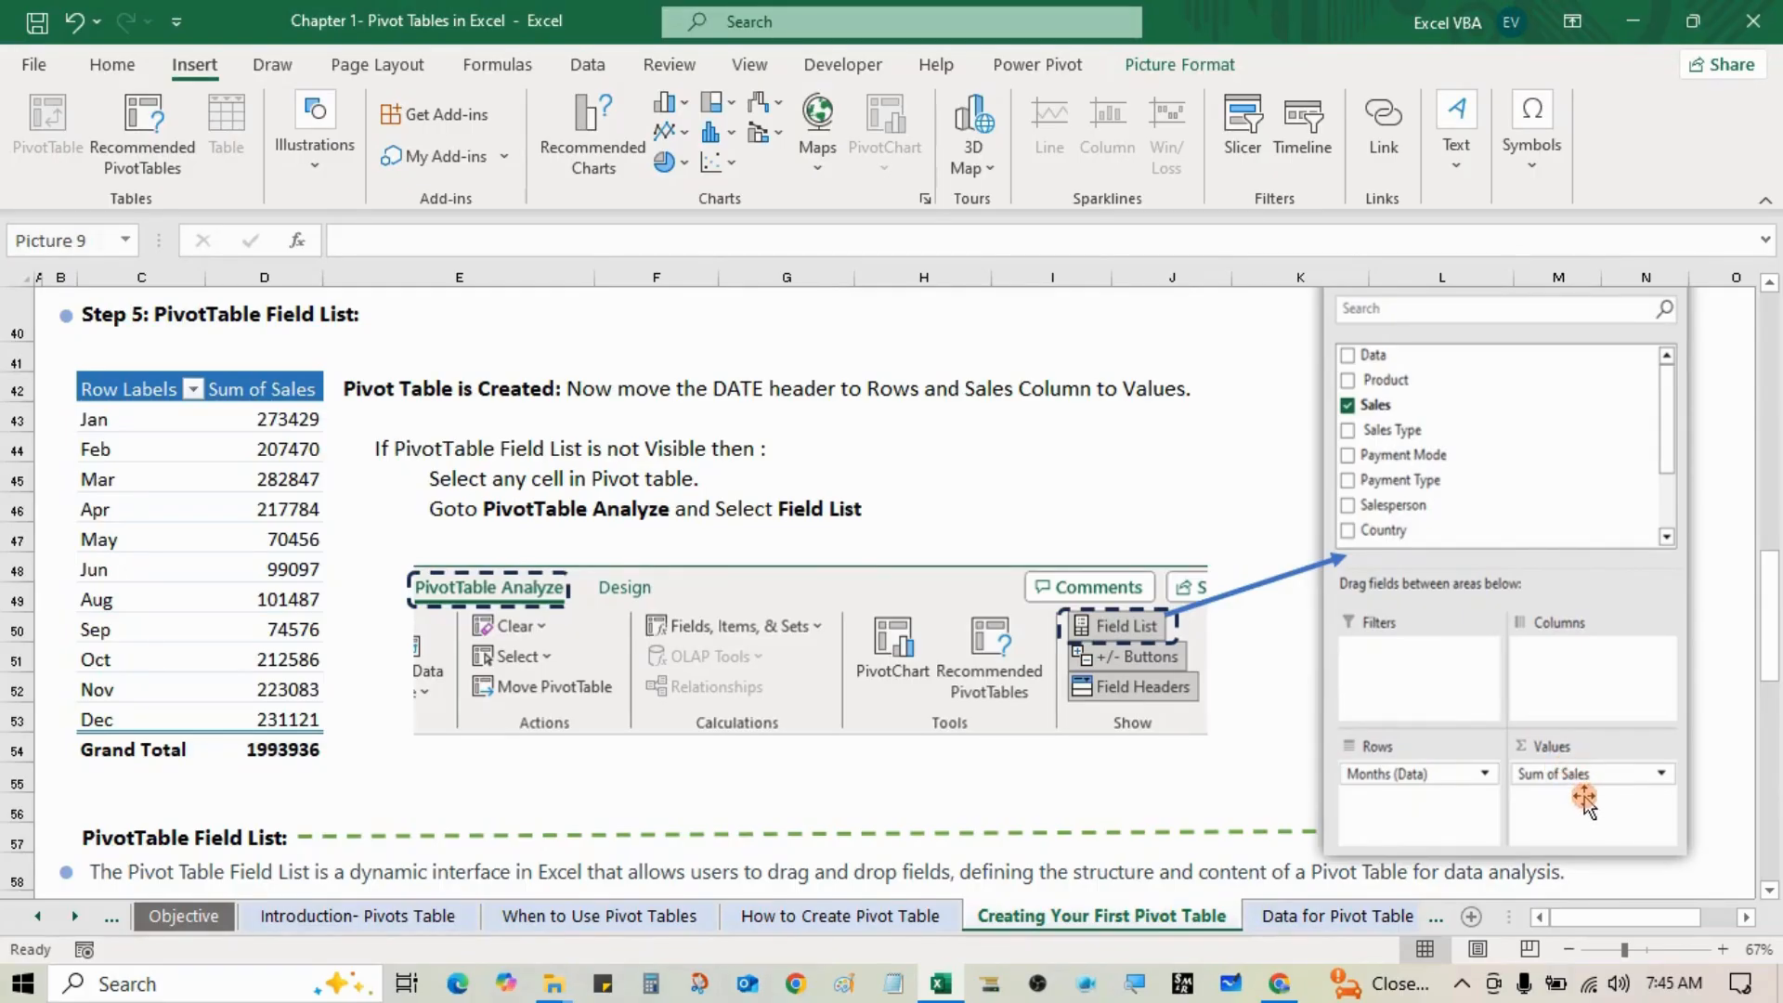
scroll(1254, 676, down, 2)
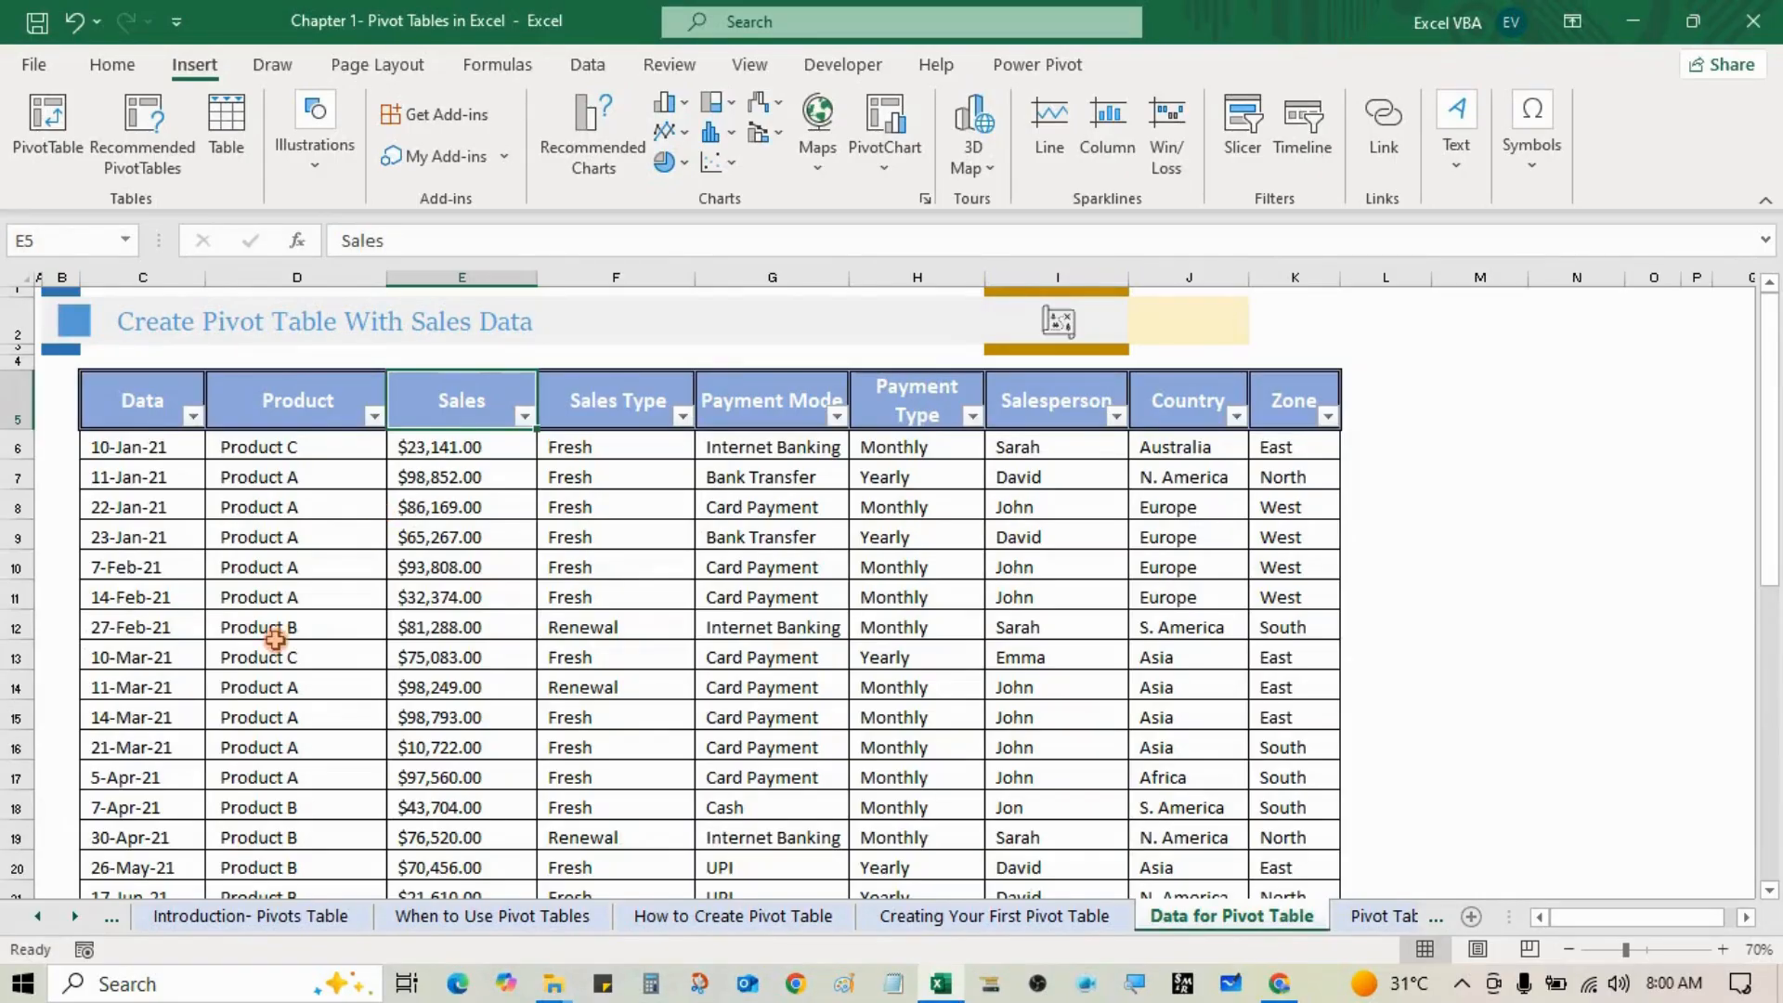
Step: Select the sales data from header cell C5, cancelling an accidental cell move with Esc
click(170, 412)
drag(169, 411, 396, 429)
scroll(467, 479, down, 3)
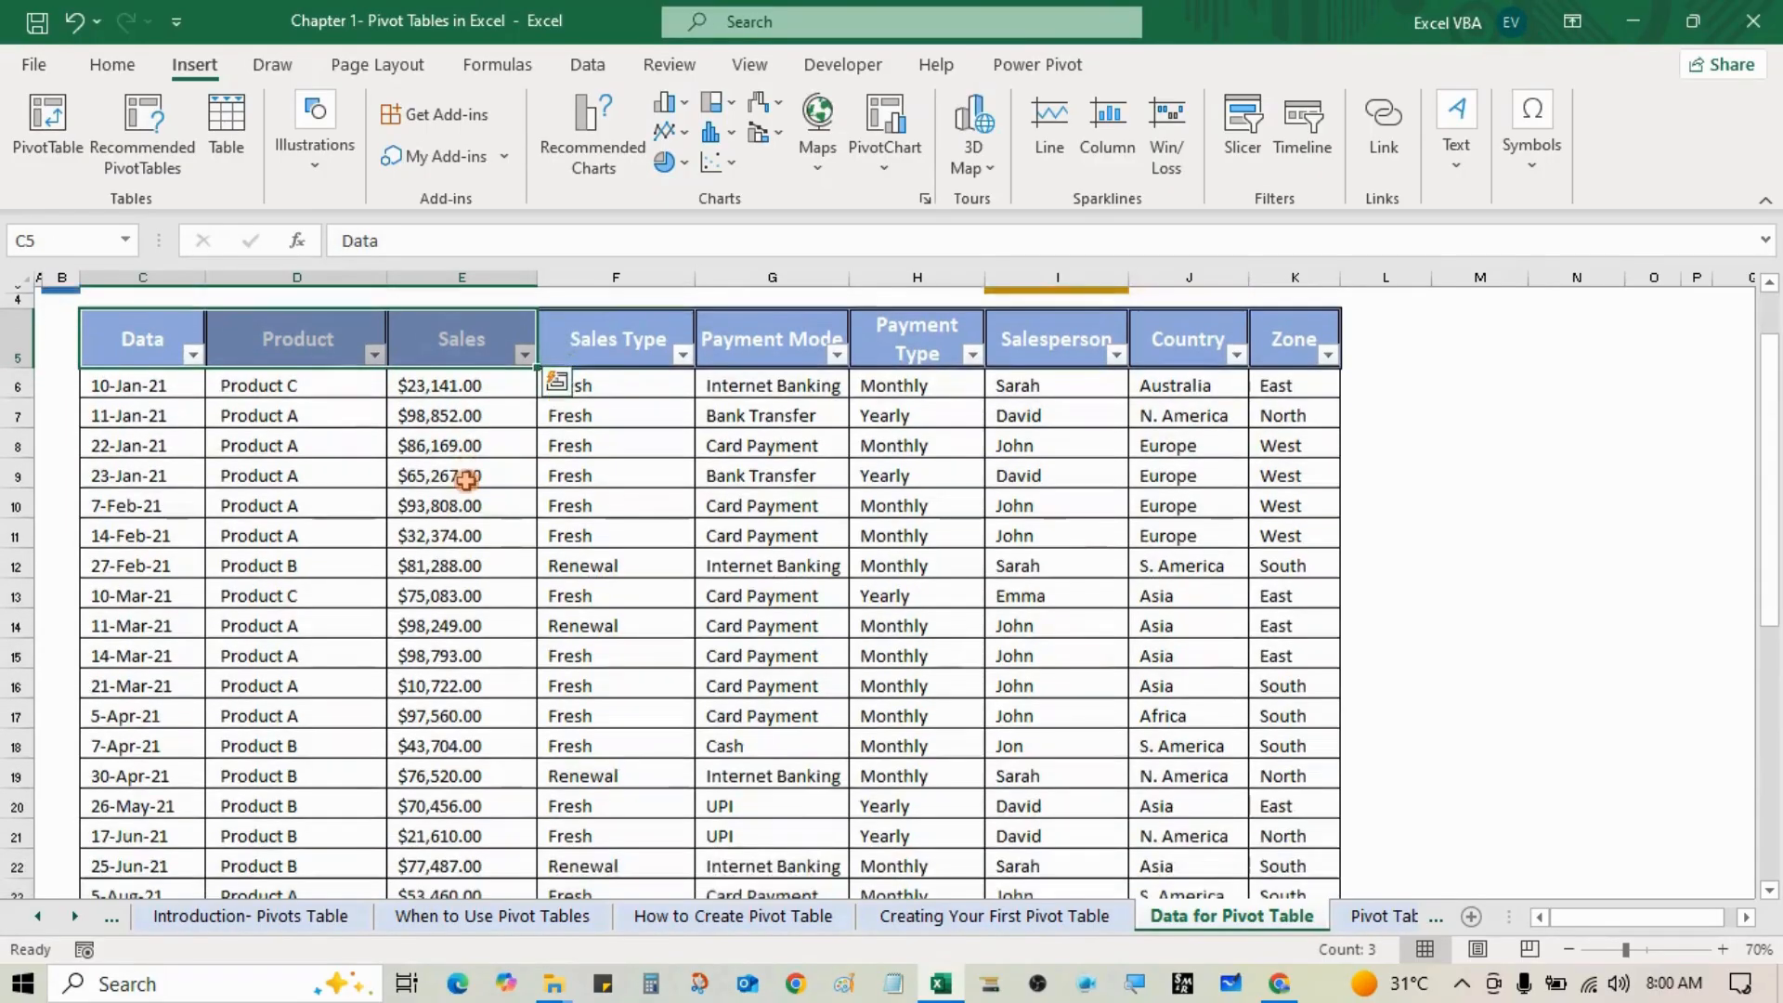
scroll(467, 479, down, 4)
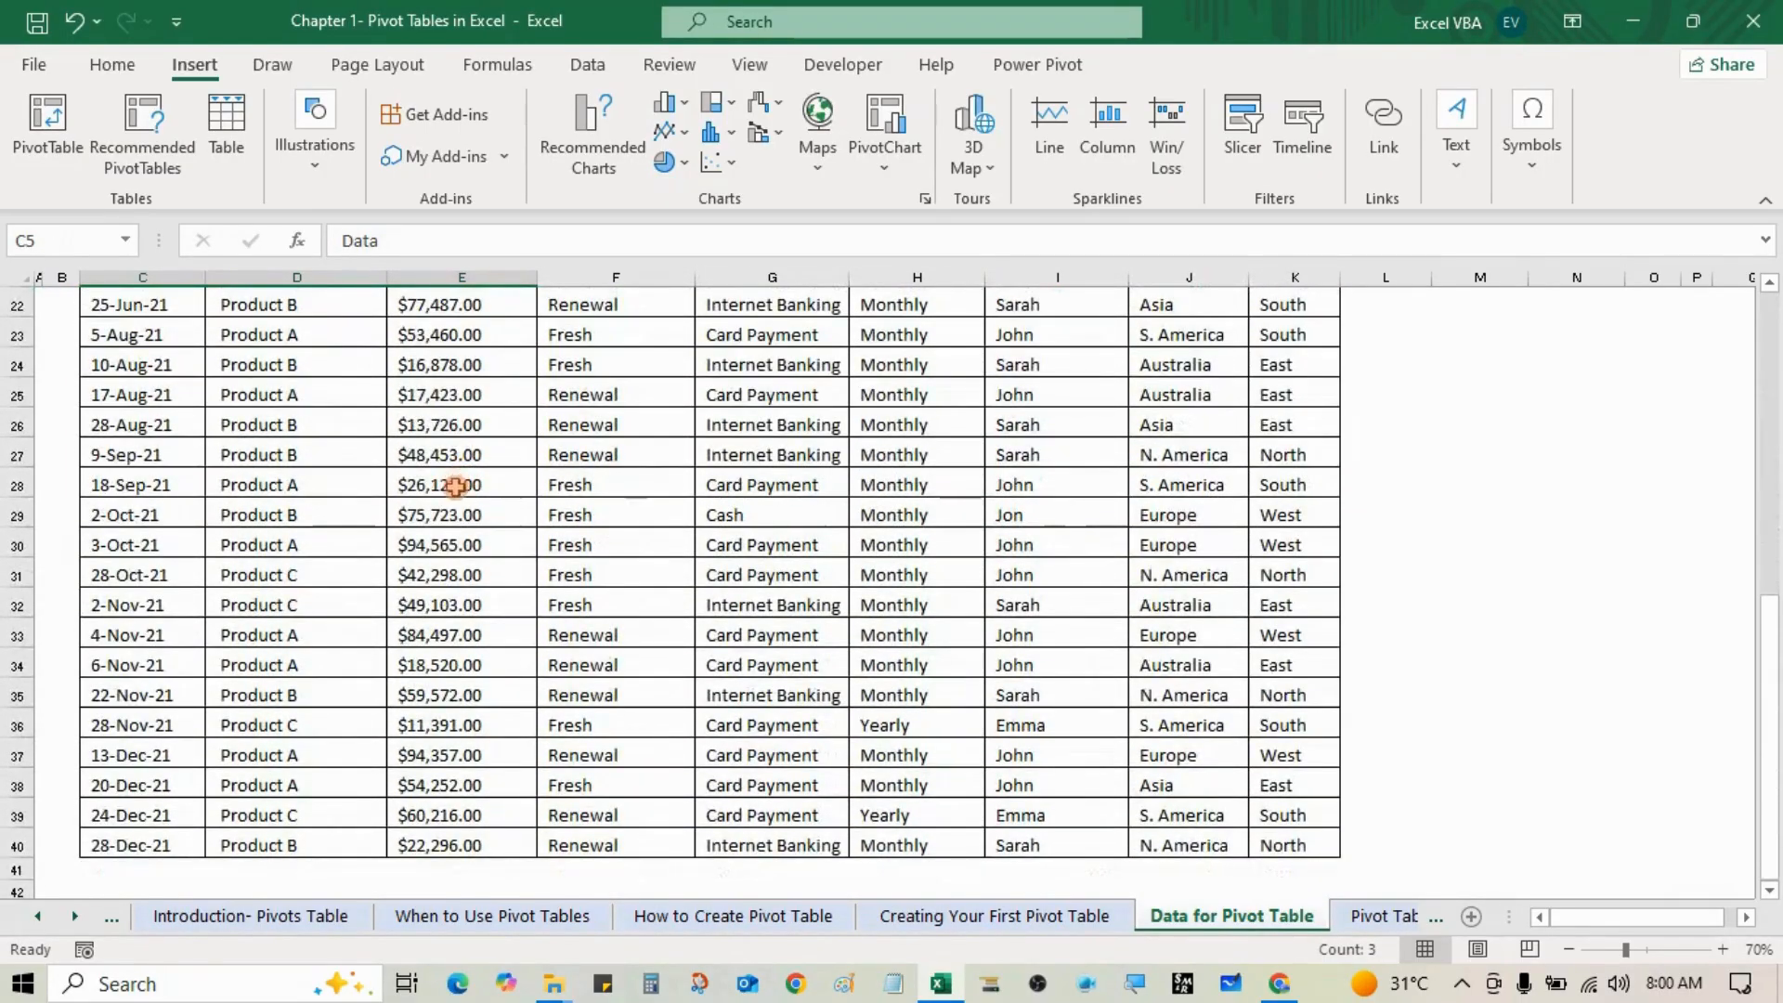
scroll(351, 506, up, 1)
scroll(351, 507, up, 7)
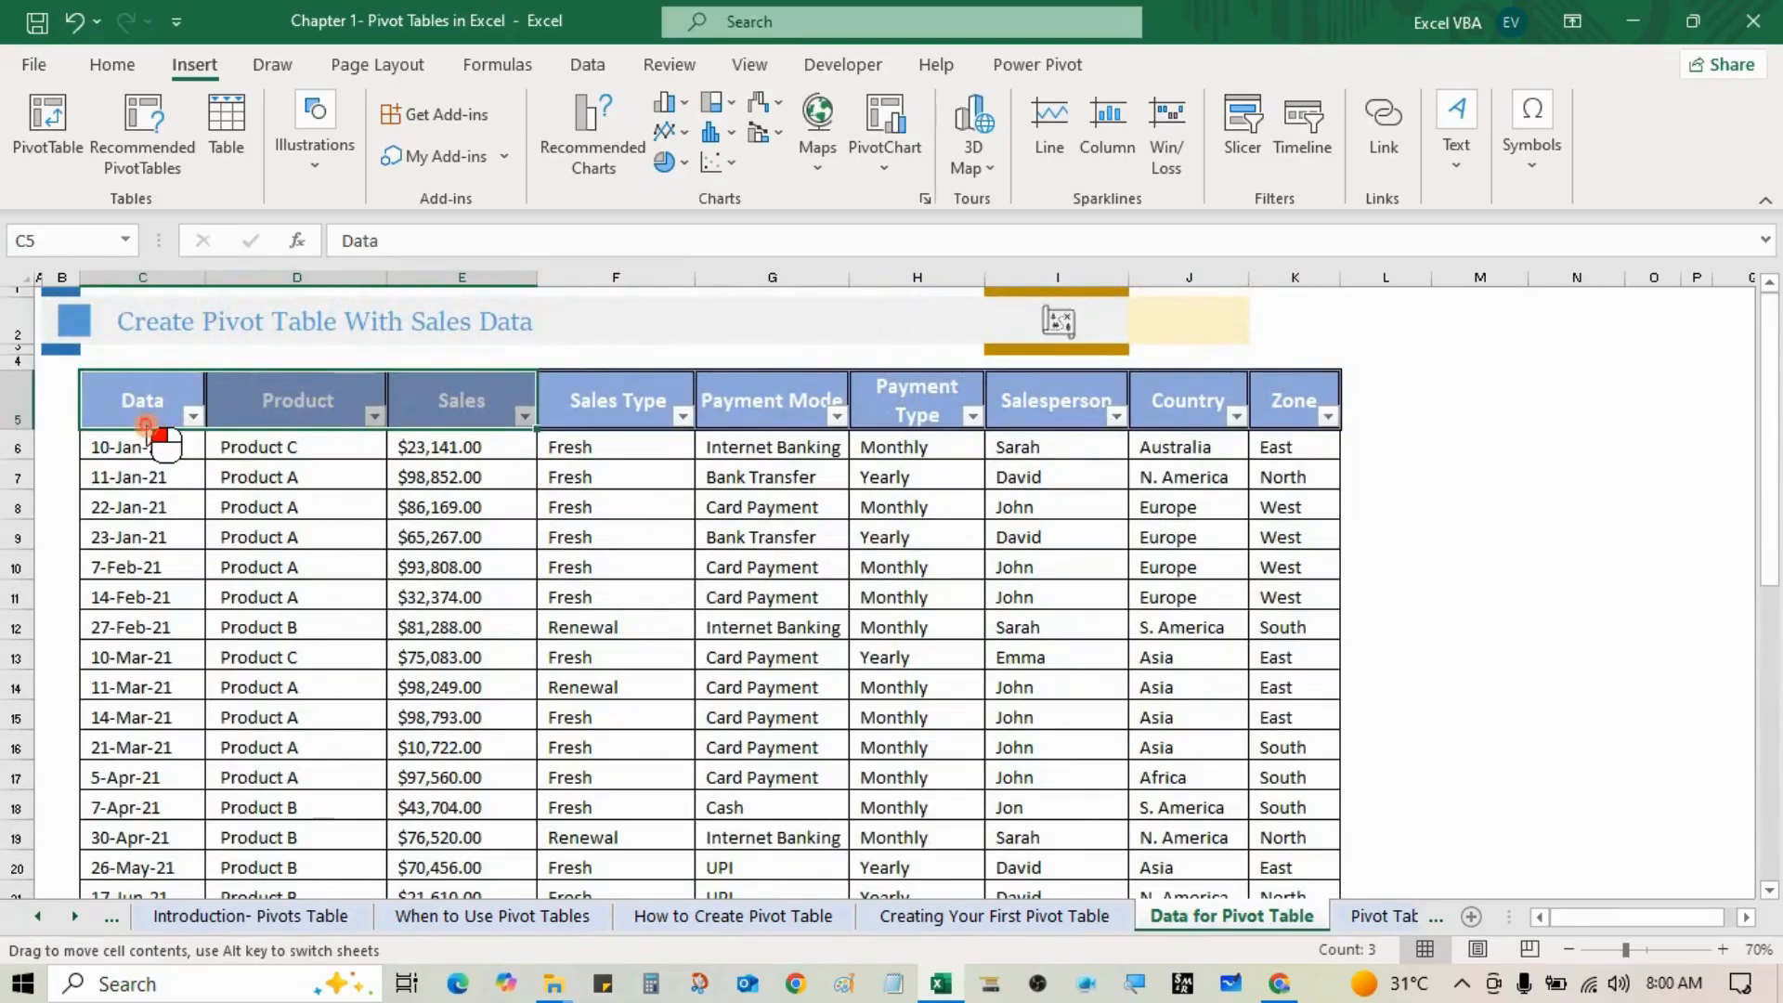
drag(151, 426, 1263, 819)
key(Escape)
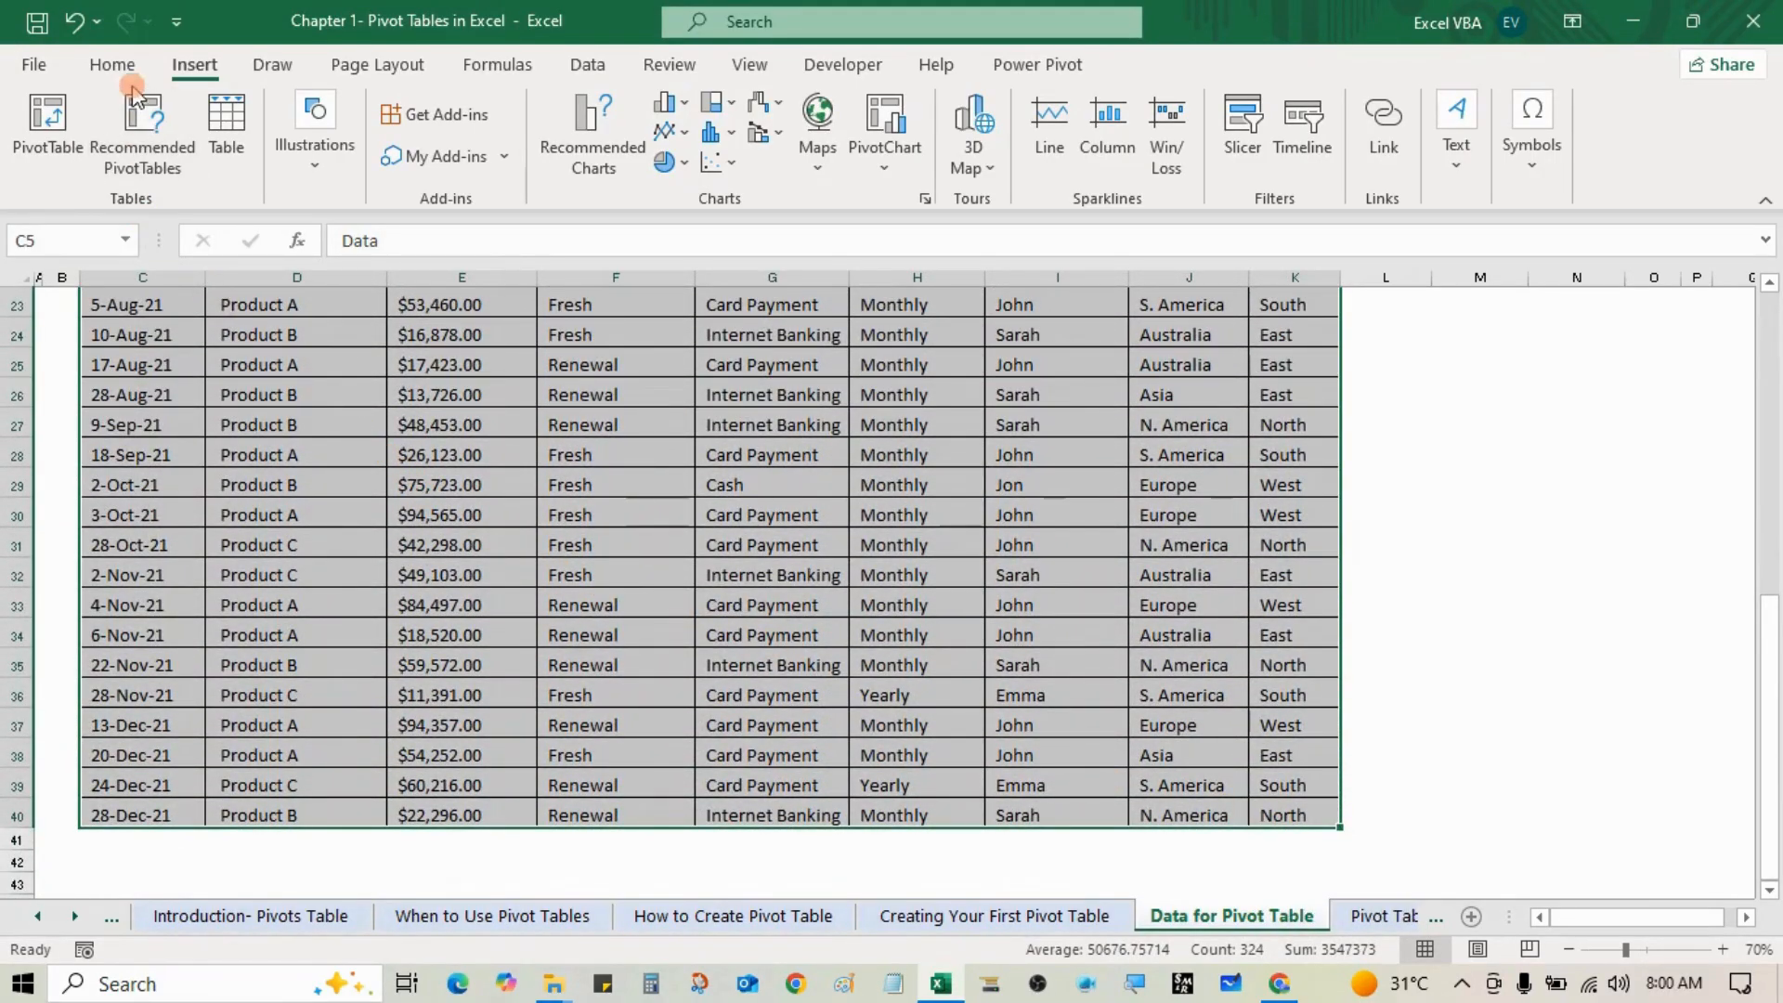
Step: Insert PivotTable1 from 'Data for Pivot Table'!$C$5:$K$40 onto a new worksheet
click(198, 72)
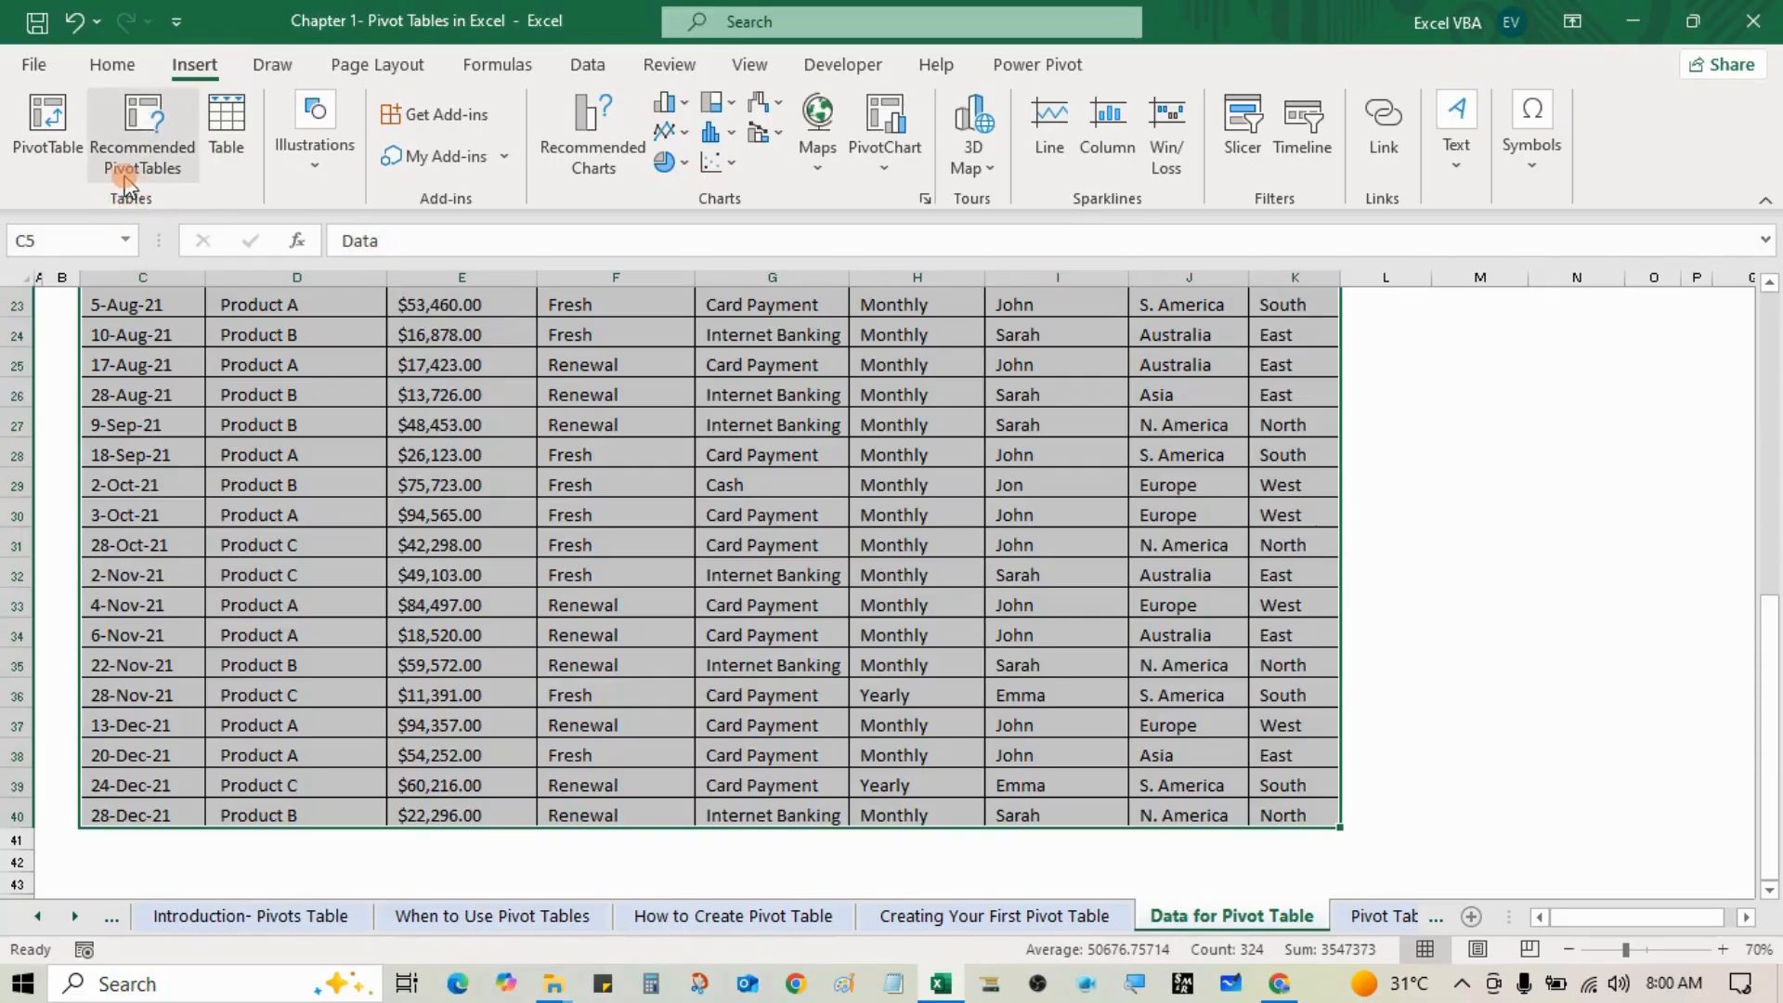
click(35, 125)
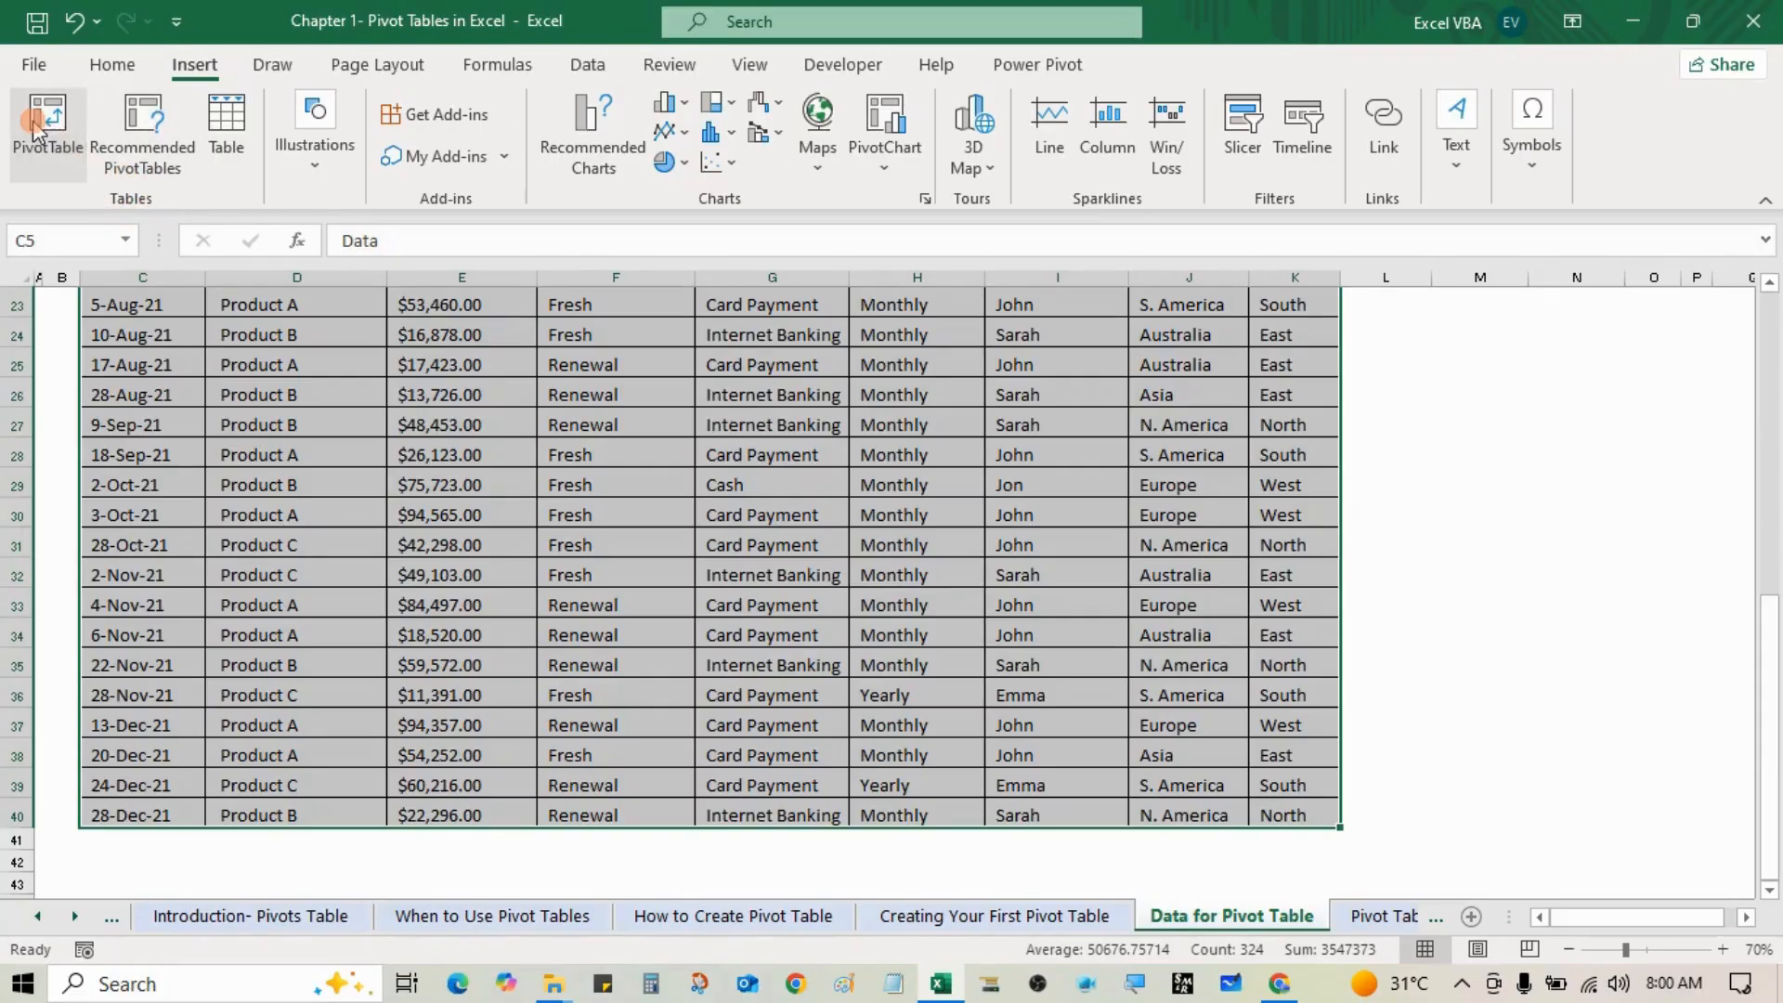
click(933, 435)
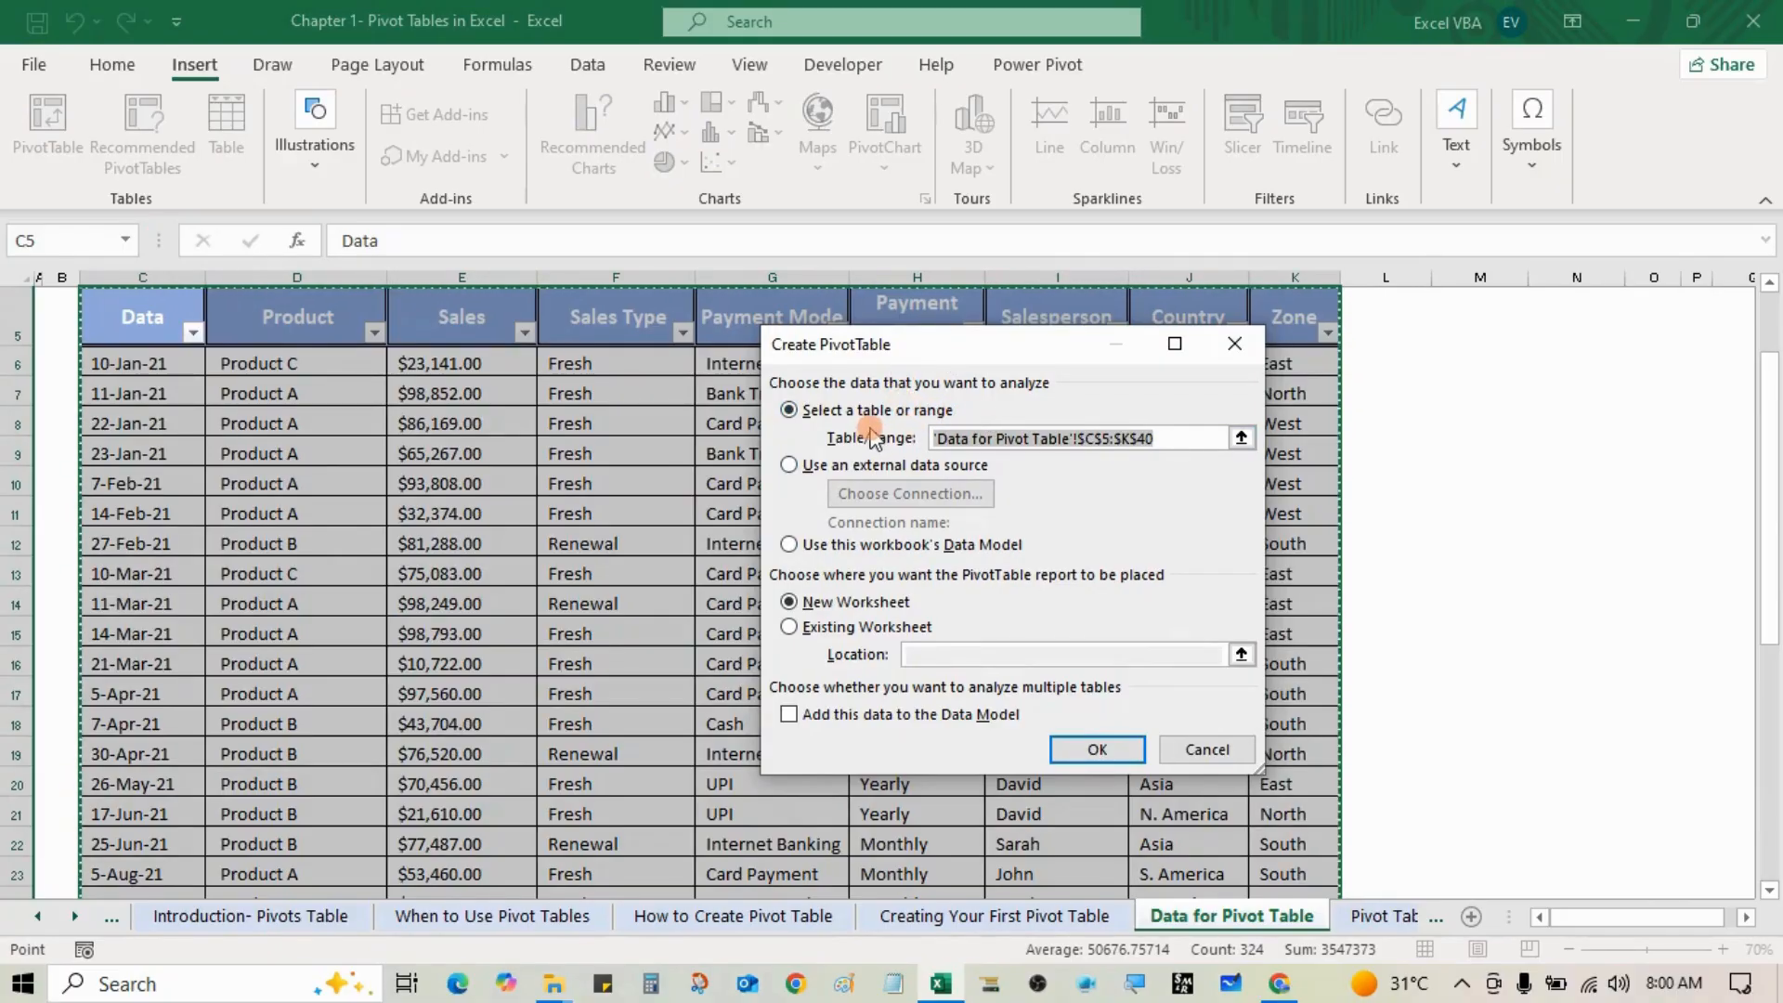
click(1198, 440)
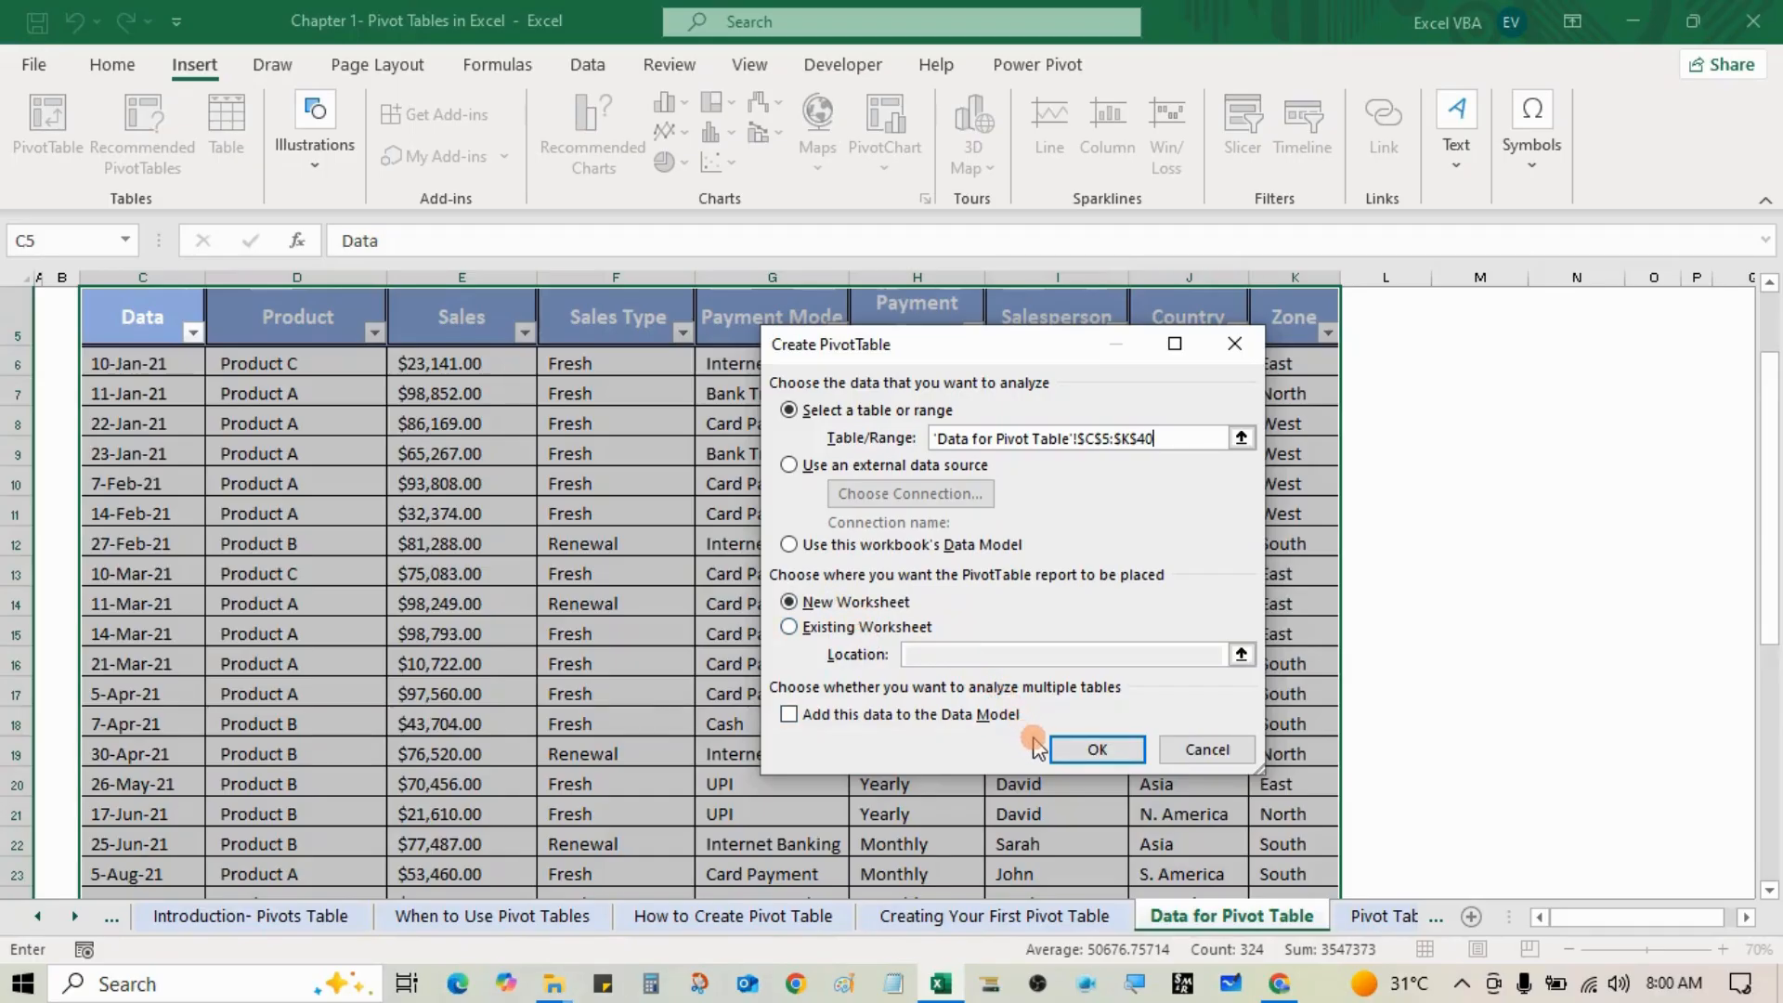
click(1085, 750)
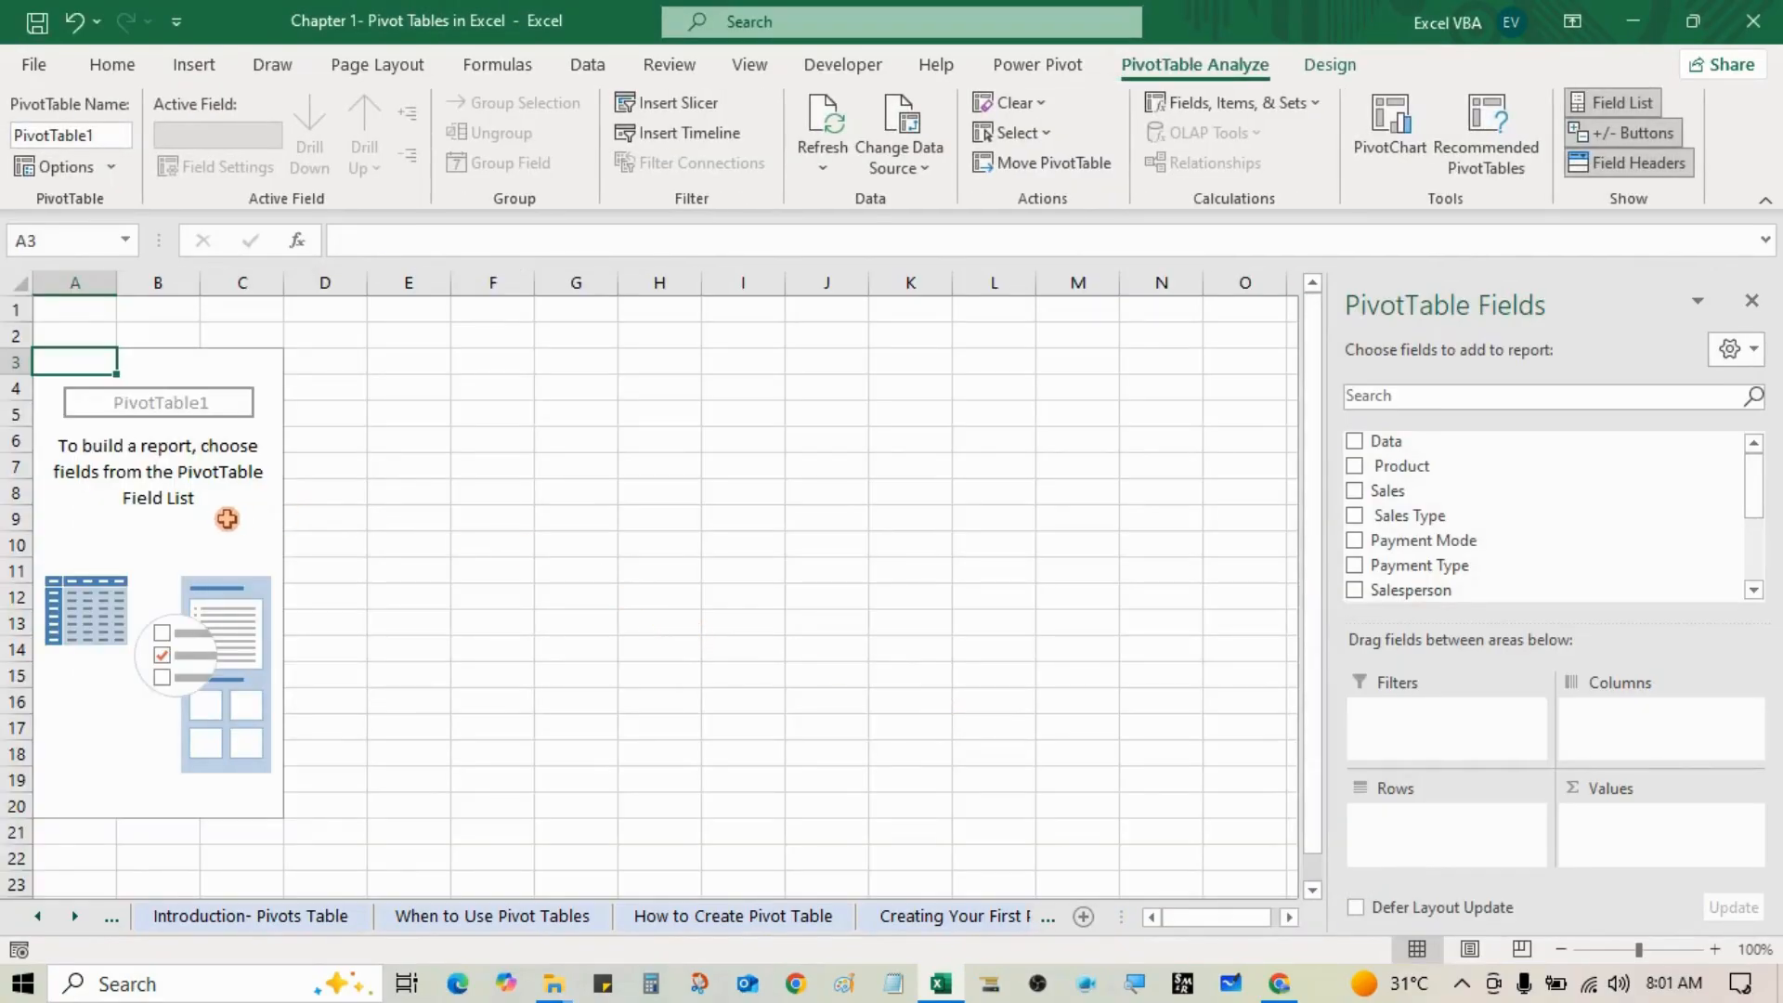
Step: Scroll through the sales fields in the PivotTable Fields list for Book2's PivotTable6
click(163, 499)
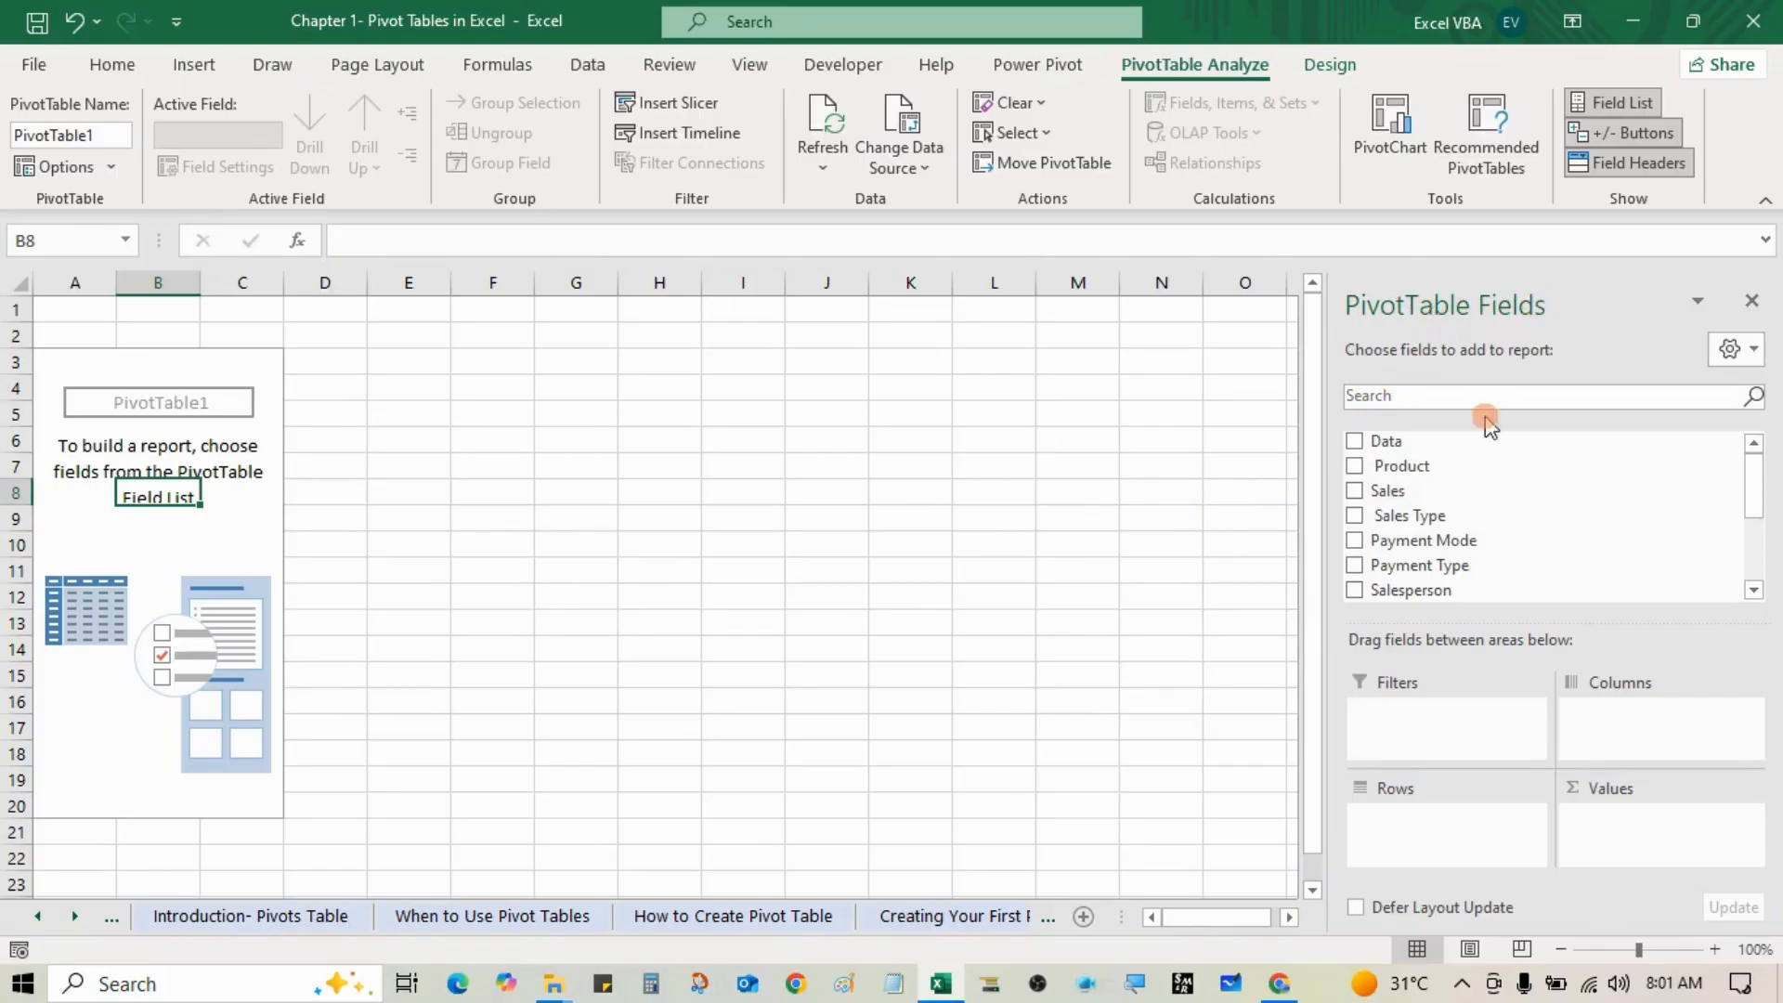
scroll(1454, 453, down, 3)
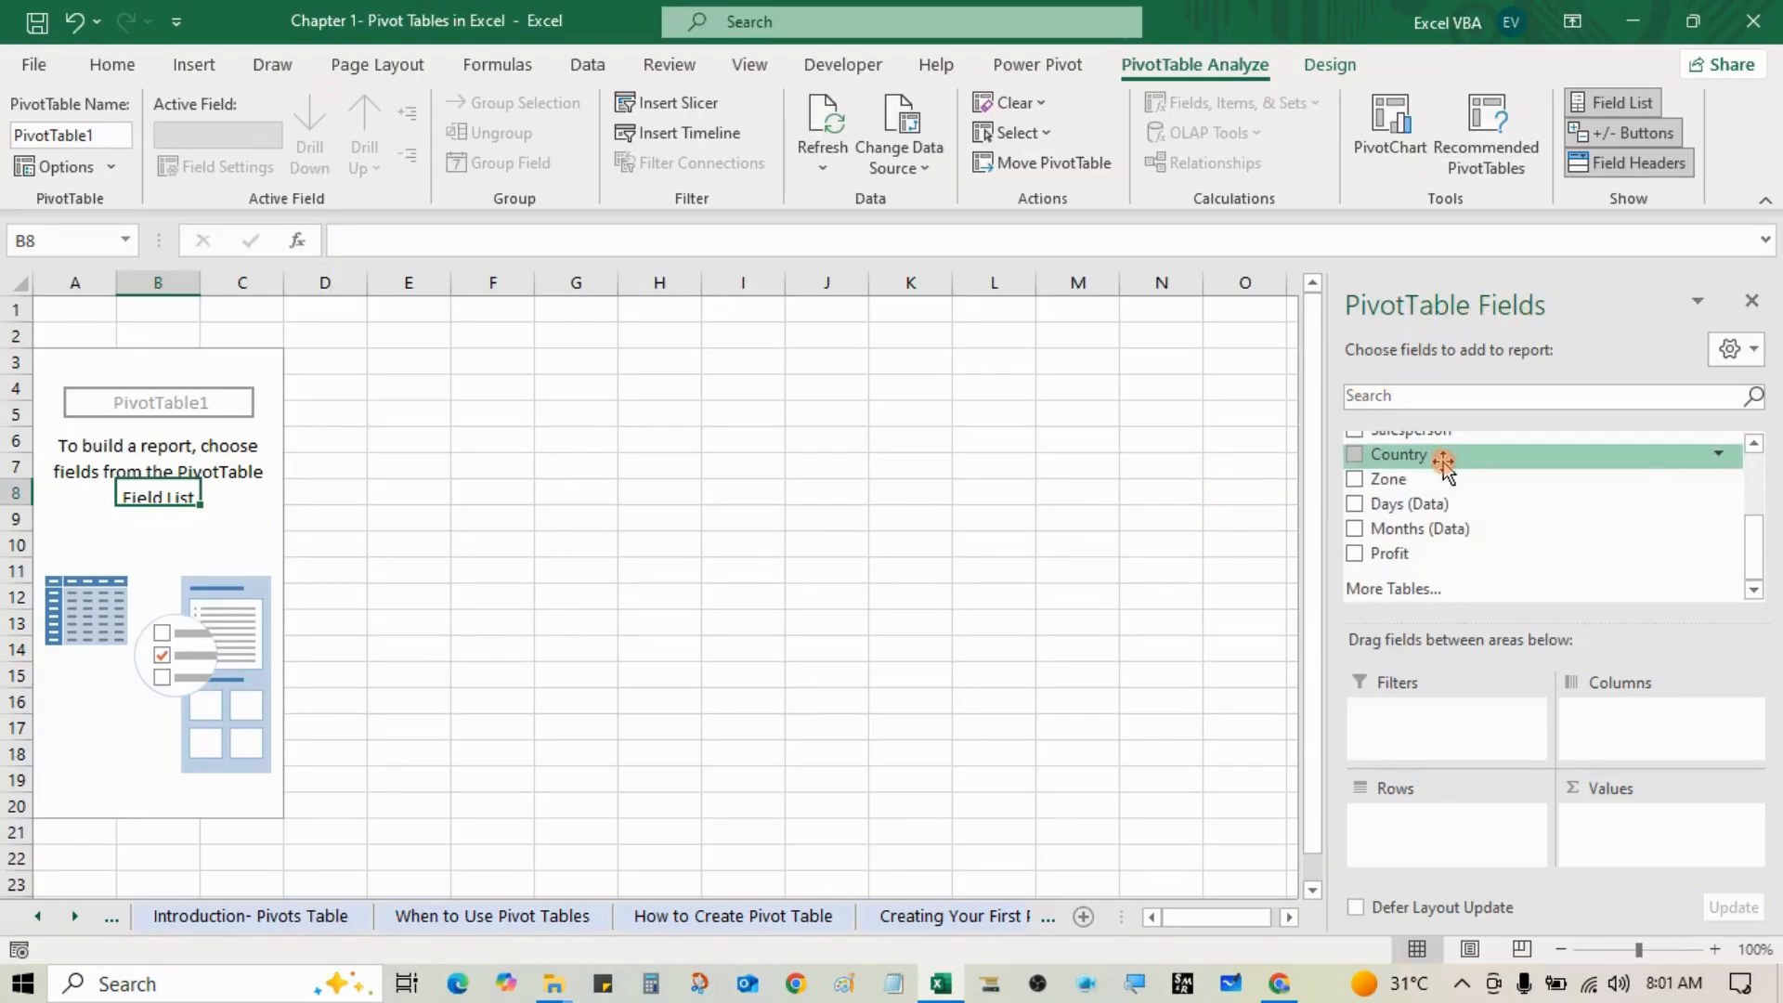
scroll(1426, 556, up, 3)
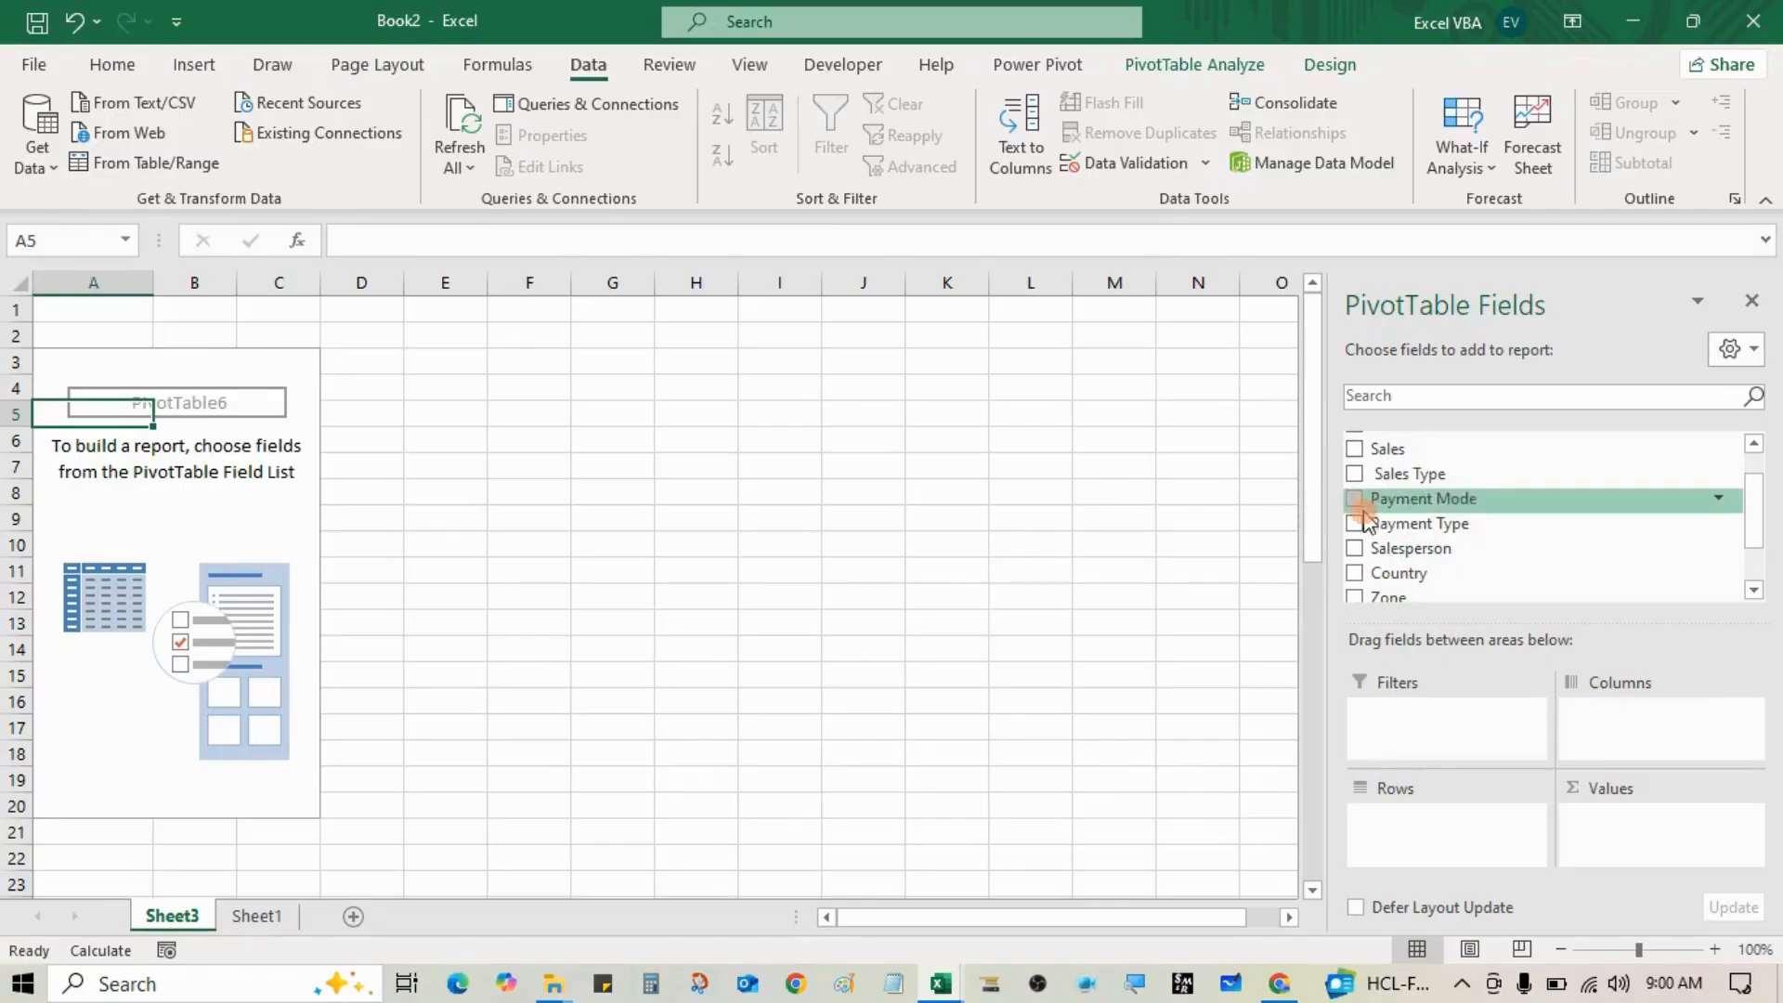
scroll(1365, 515, up, 1)
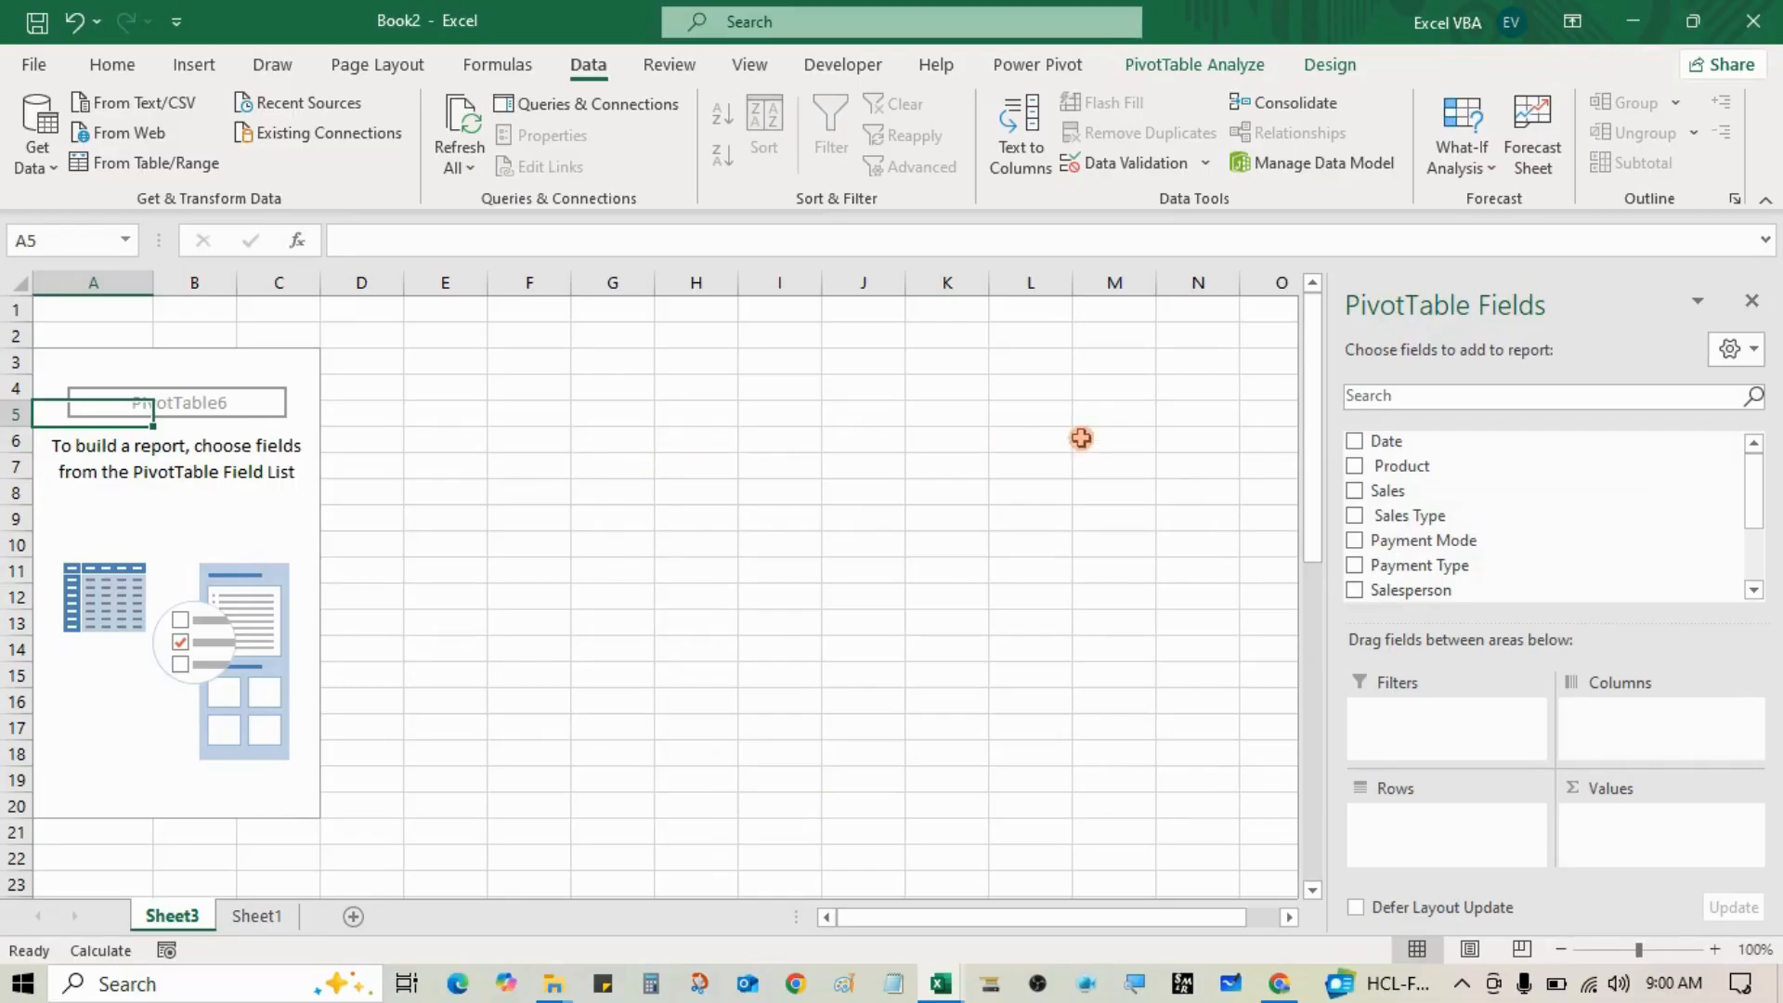
drag(811, 395, 789, 682)
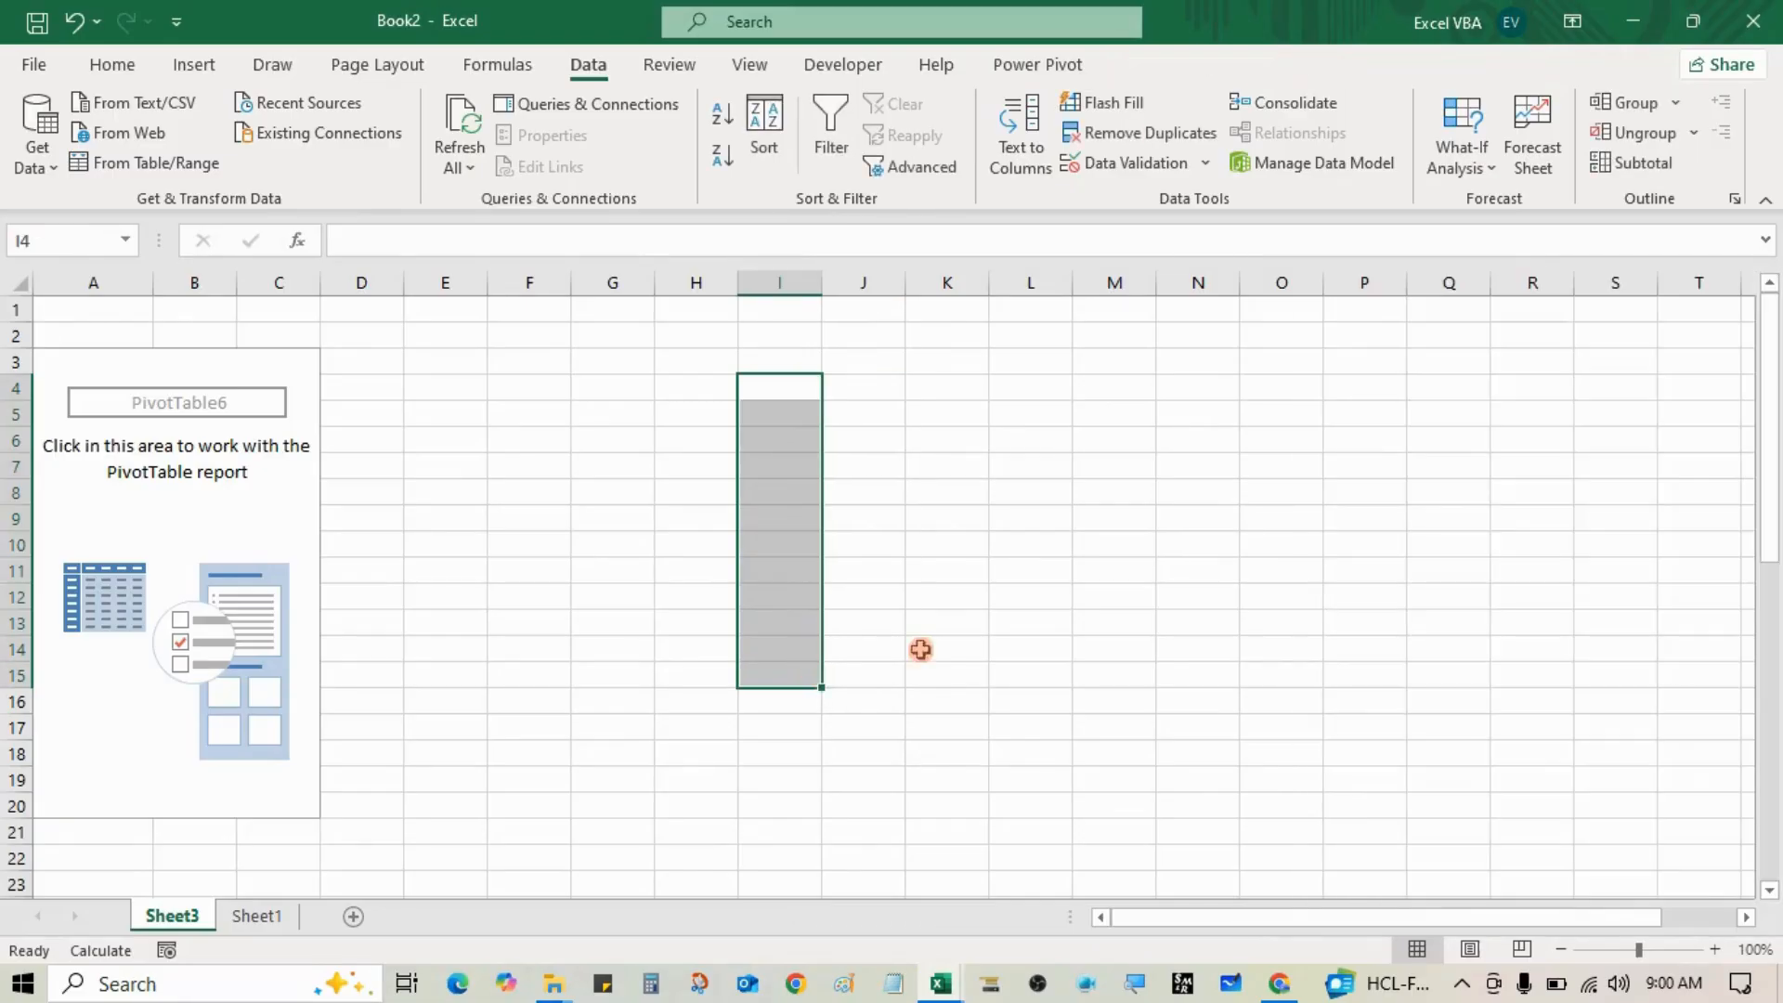
Step: Drag Date into Rows so PivotTable6 lists Jan through Dec with a Grand Total
click(306, 487)
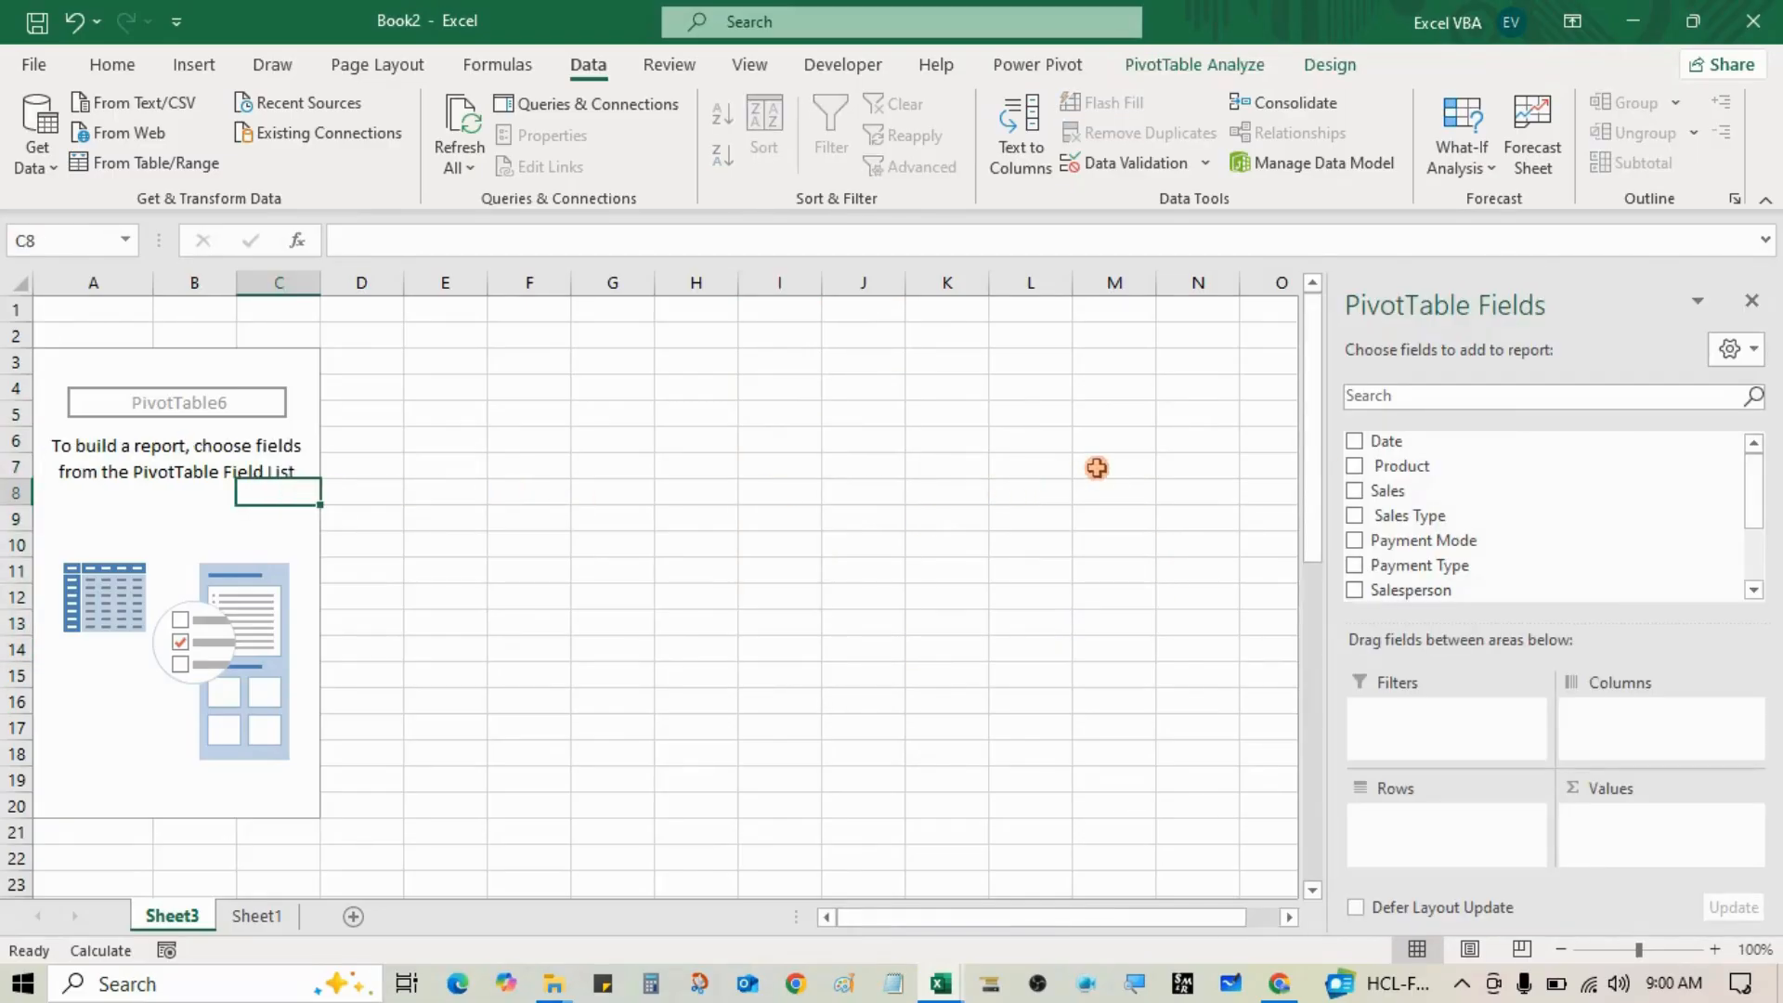
drag(1415, 446, 1418, 827)
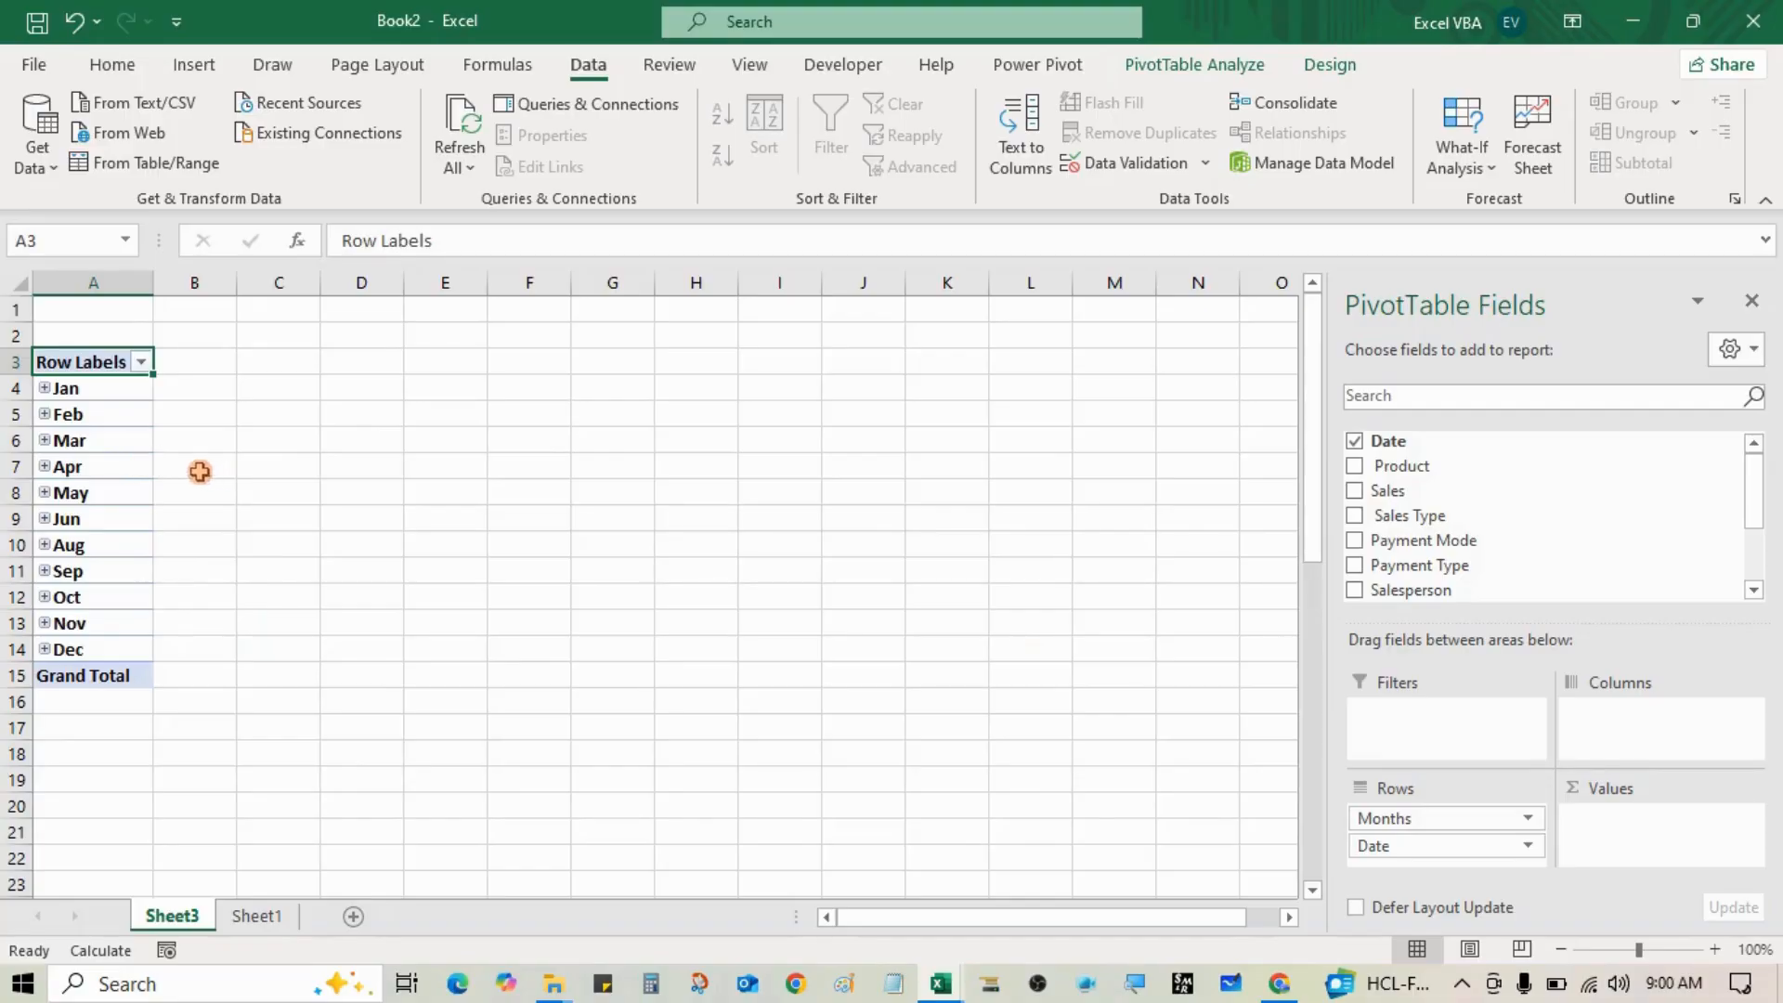
right_click(117, 444)
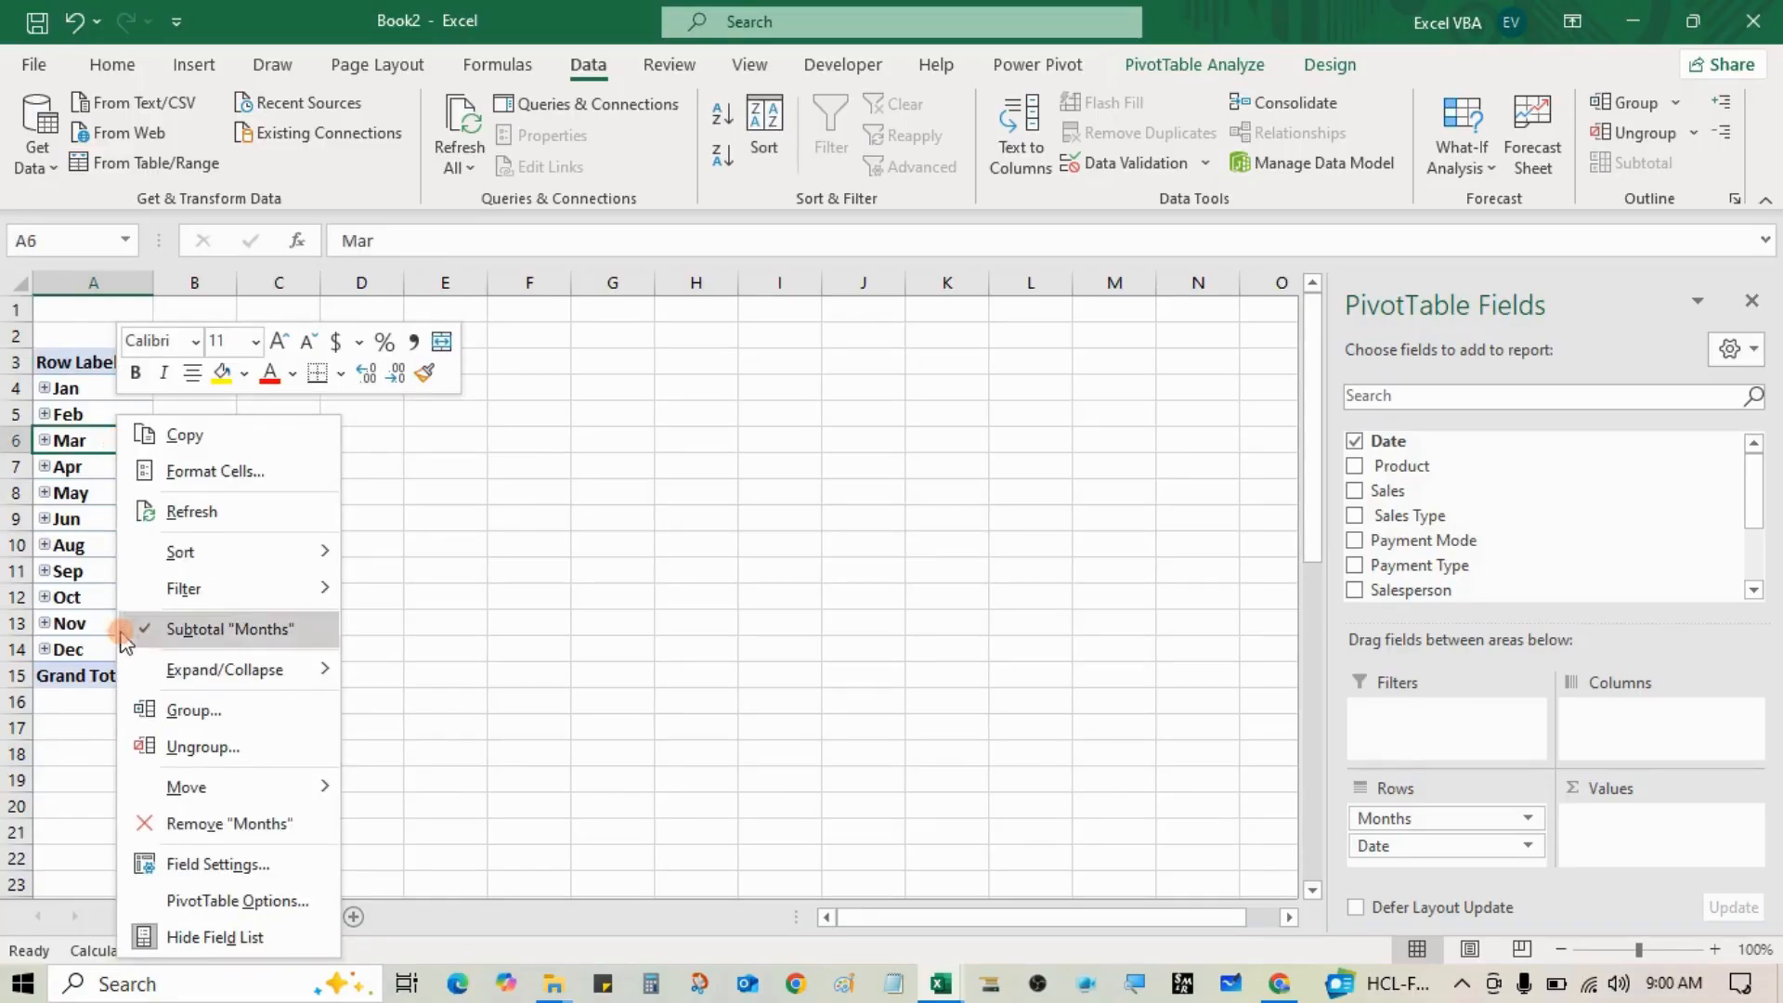
Step: Ungroup the months, then regroup the dates by Months only, 1/10/2021 to 12/29/2021
click(153, 747)
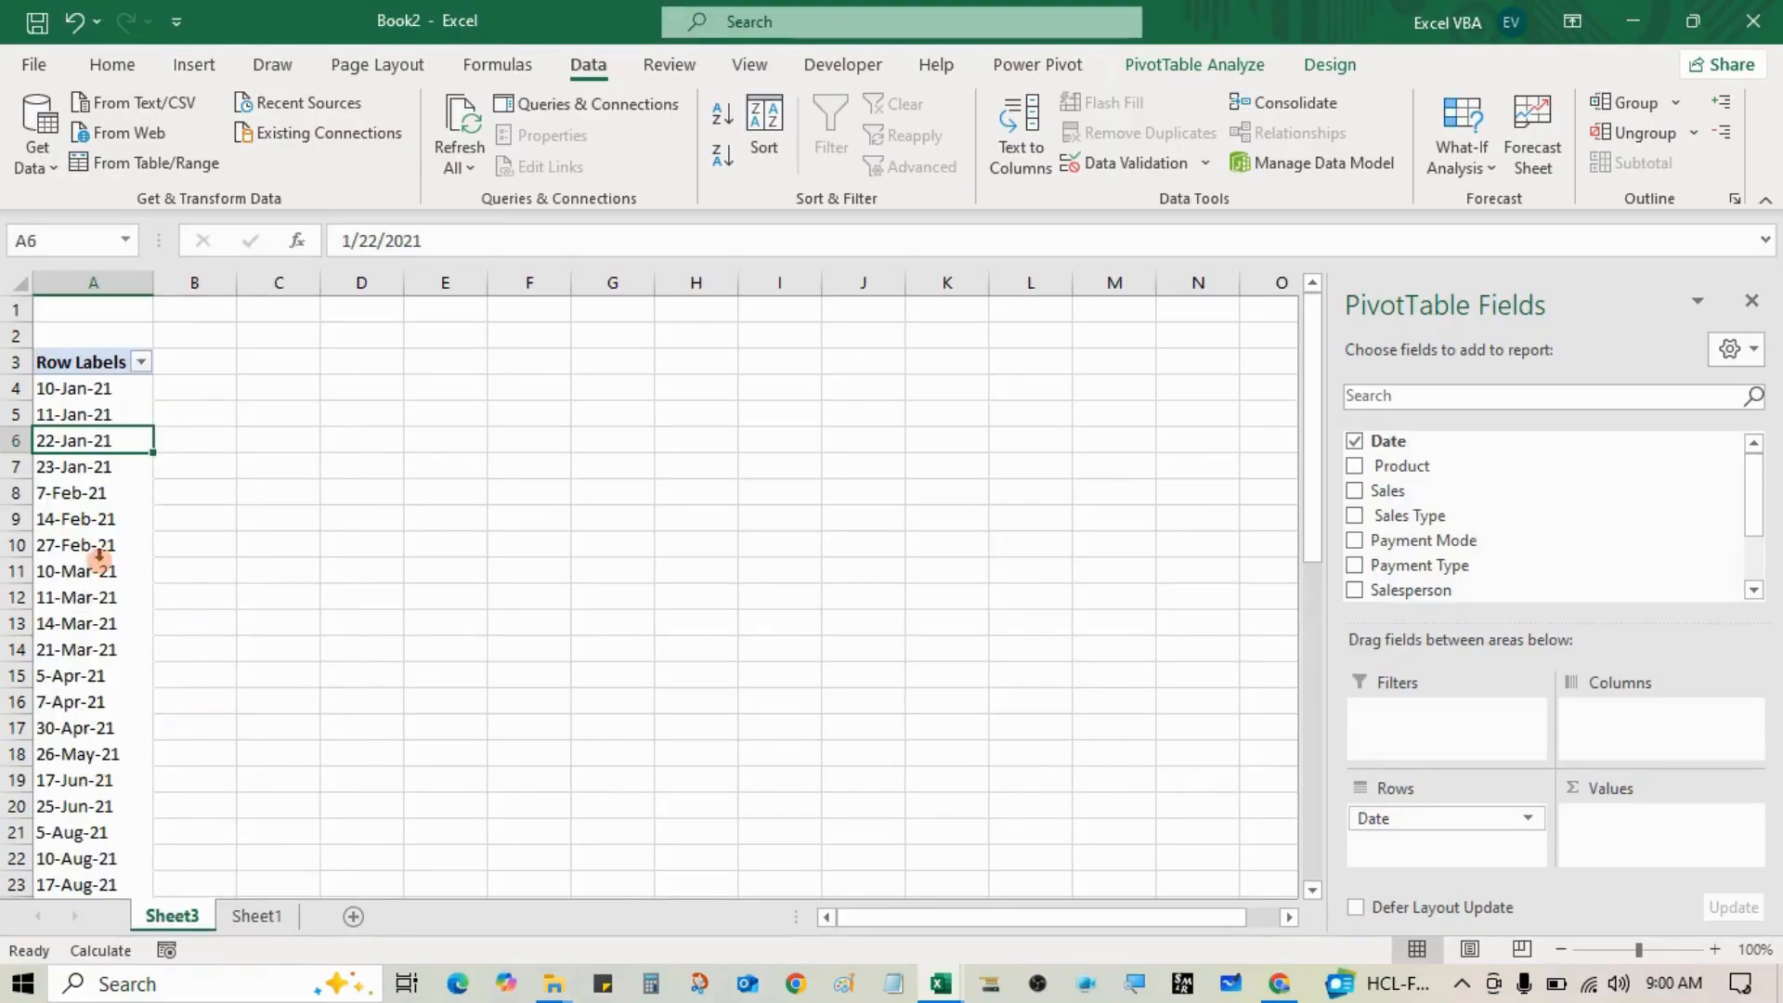
right_click(89, 555)
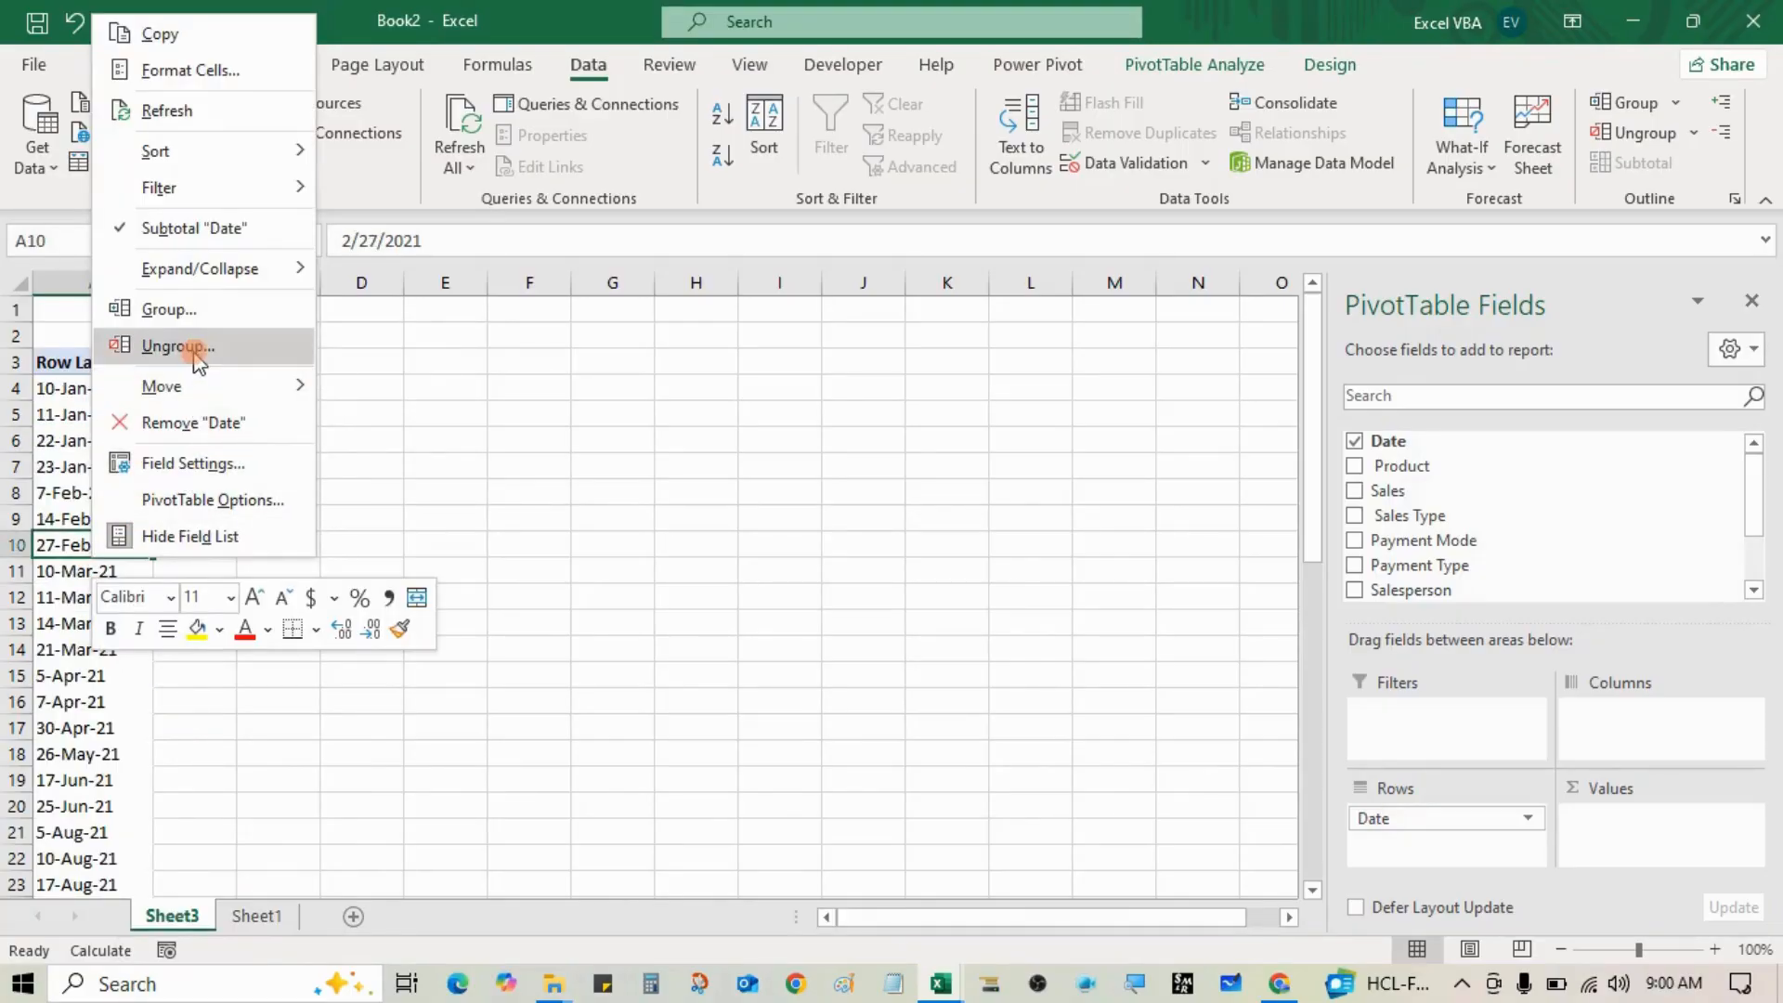
click(190, 308)
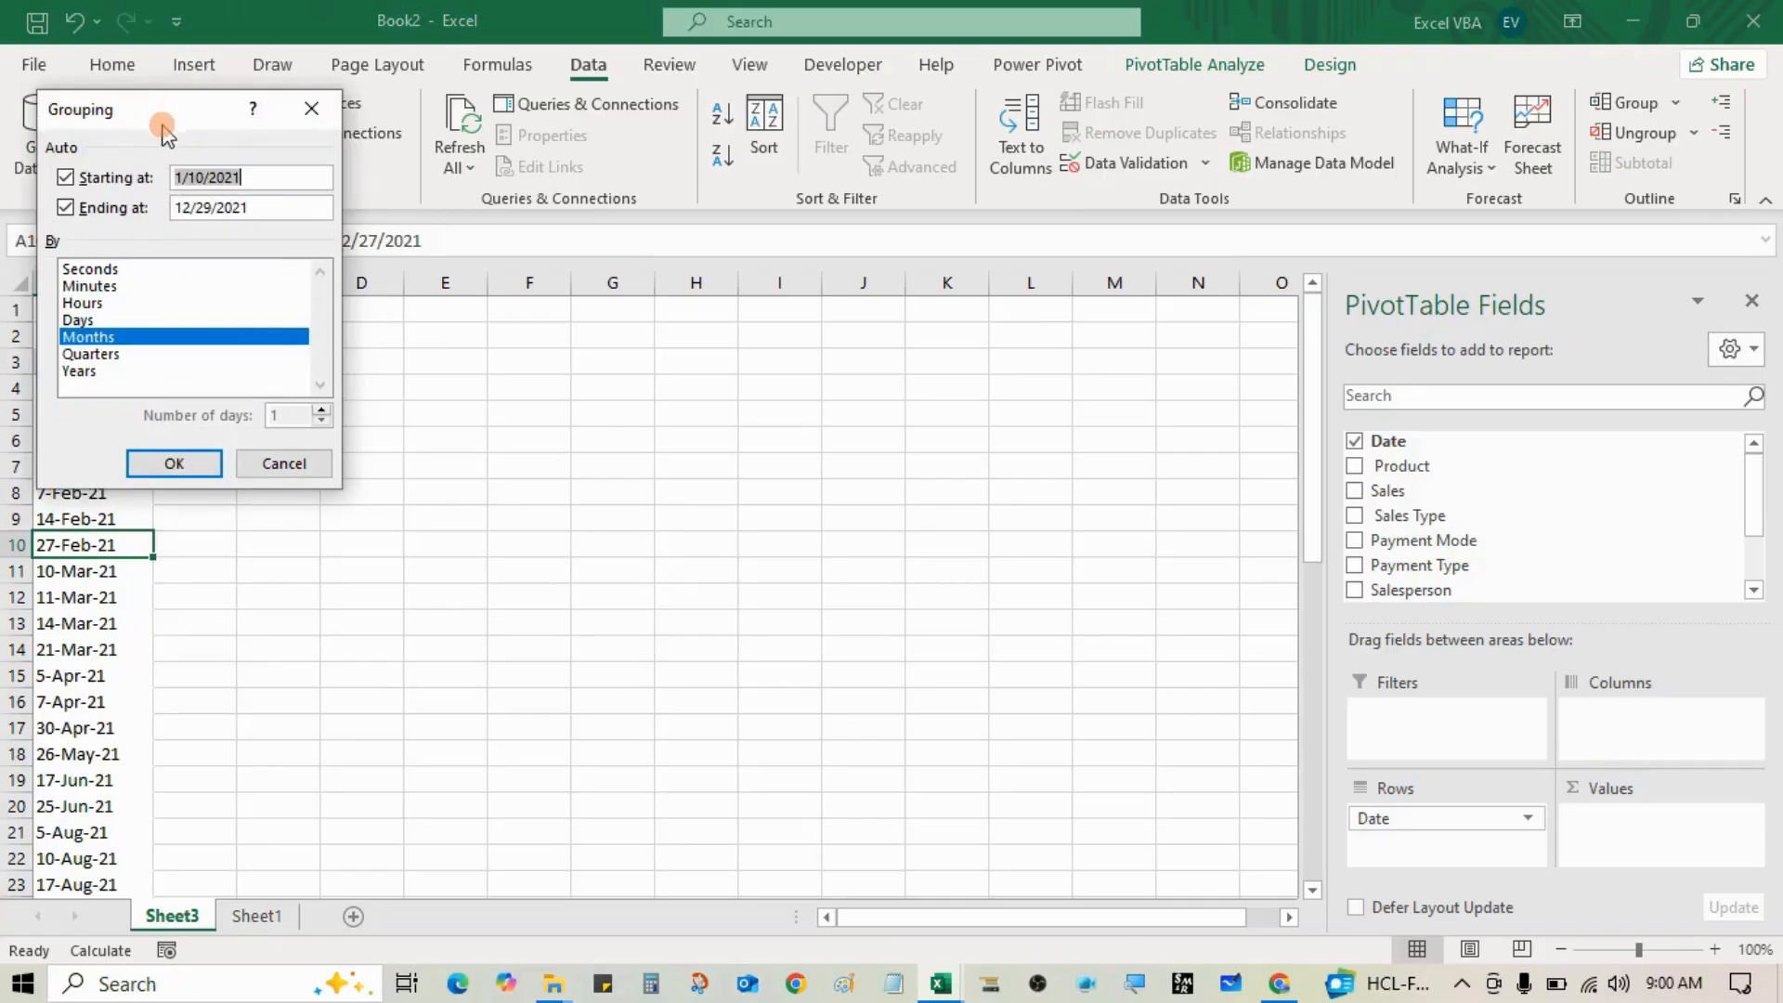
drag(159, 127, 563, 269)
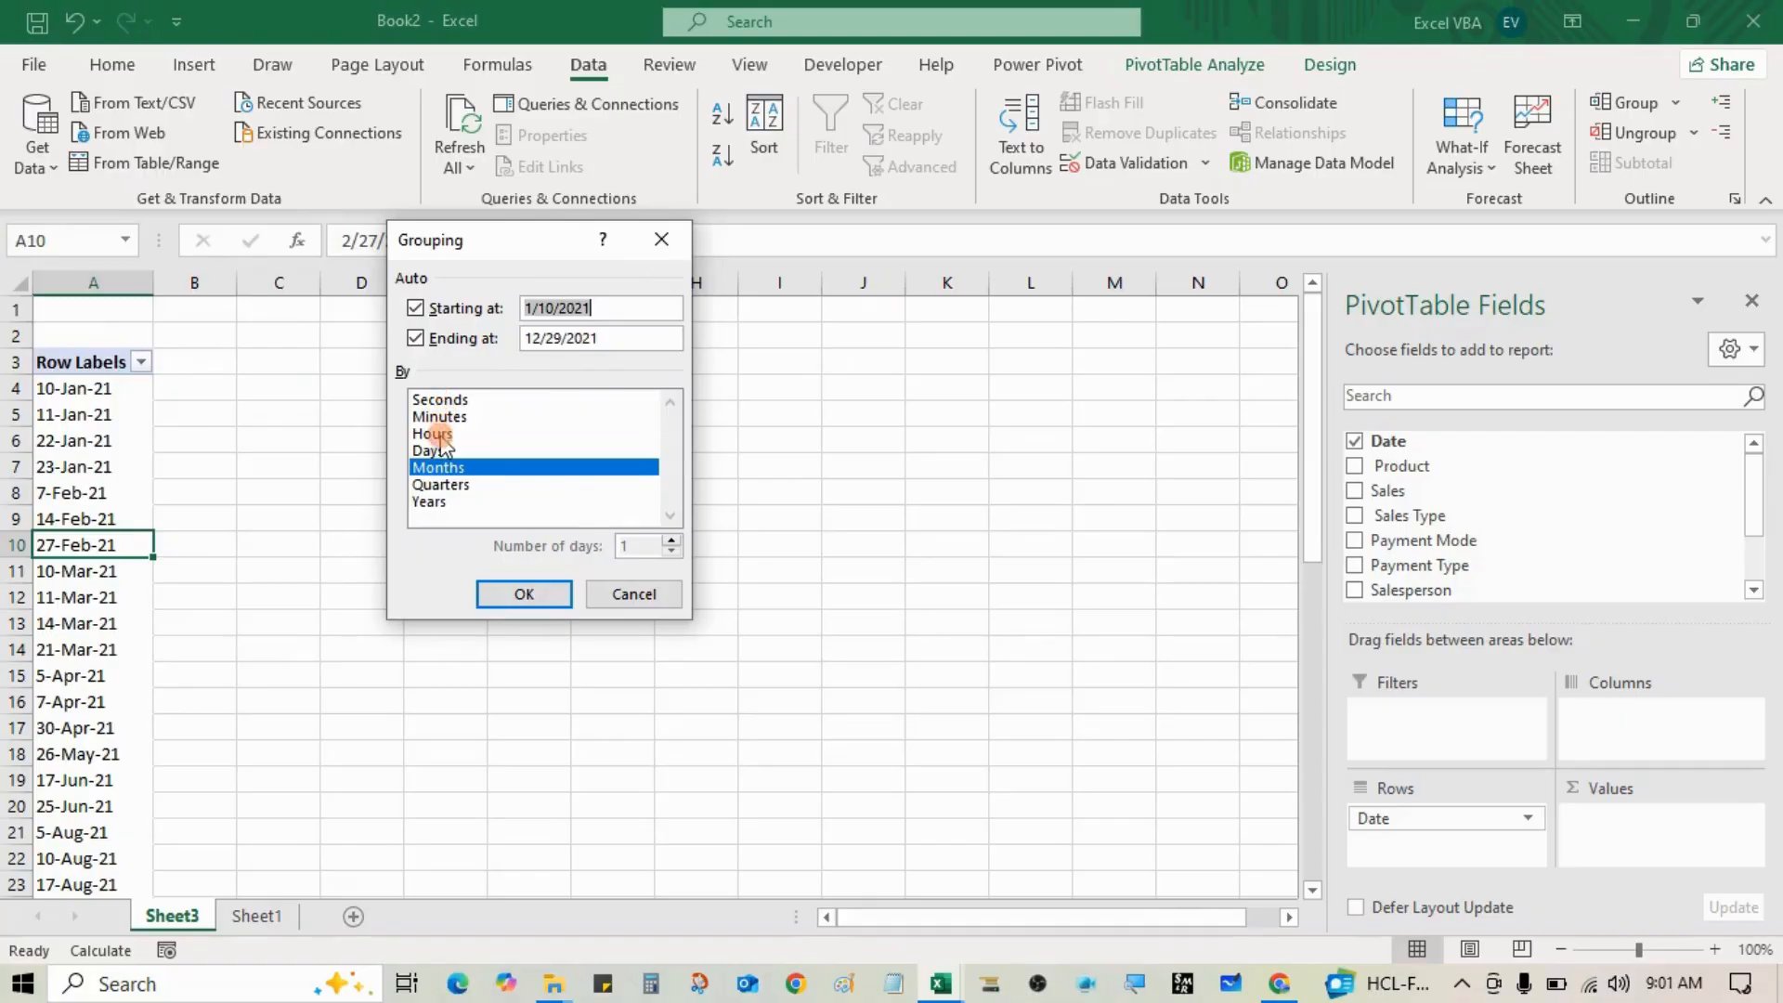
click(520, 596)
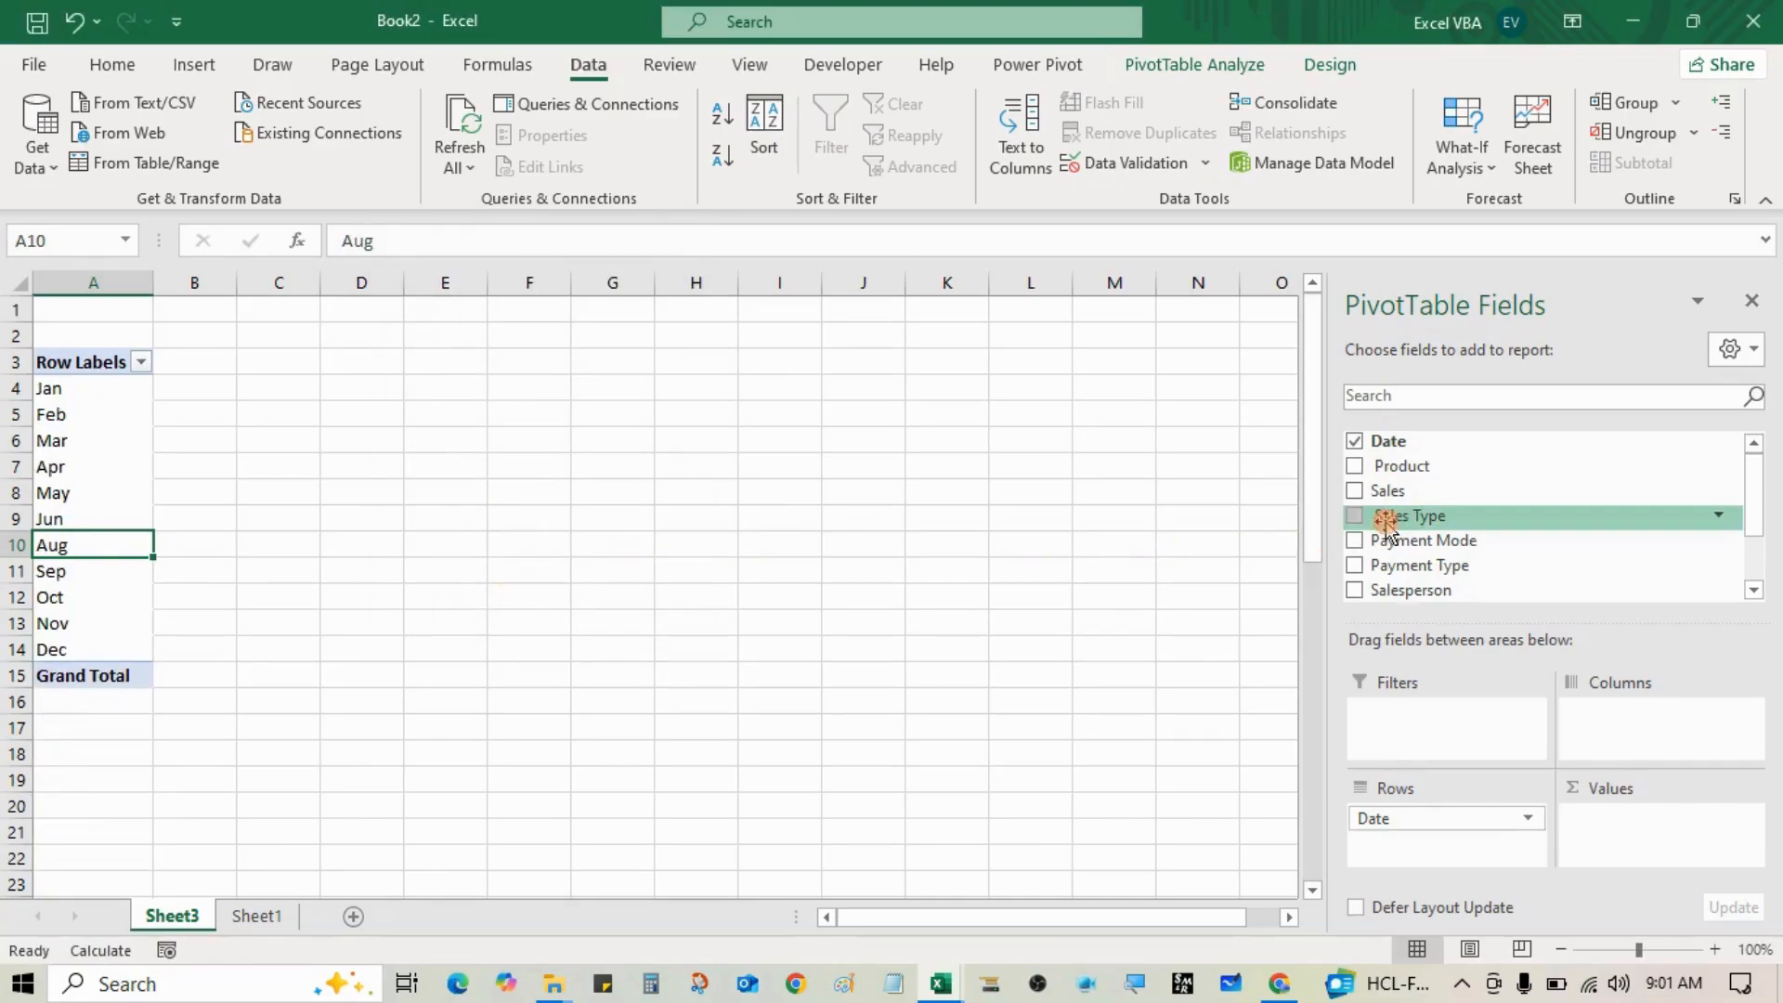
Step: Add Sales to Values, giving monthly Sum of Sales like Jan 273429 and total 1993936
drag(1393, 493, 1620, 829)
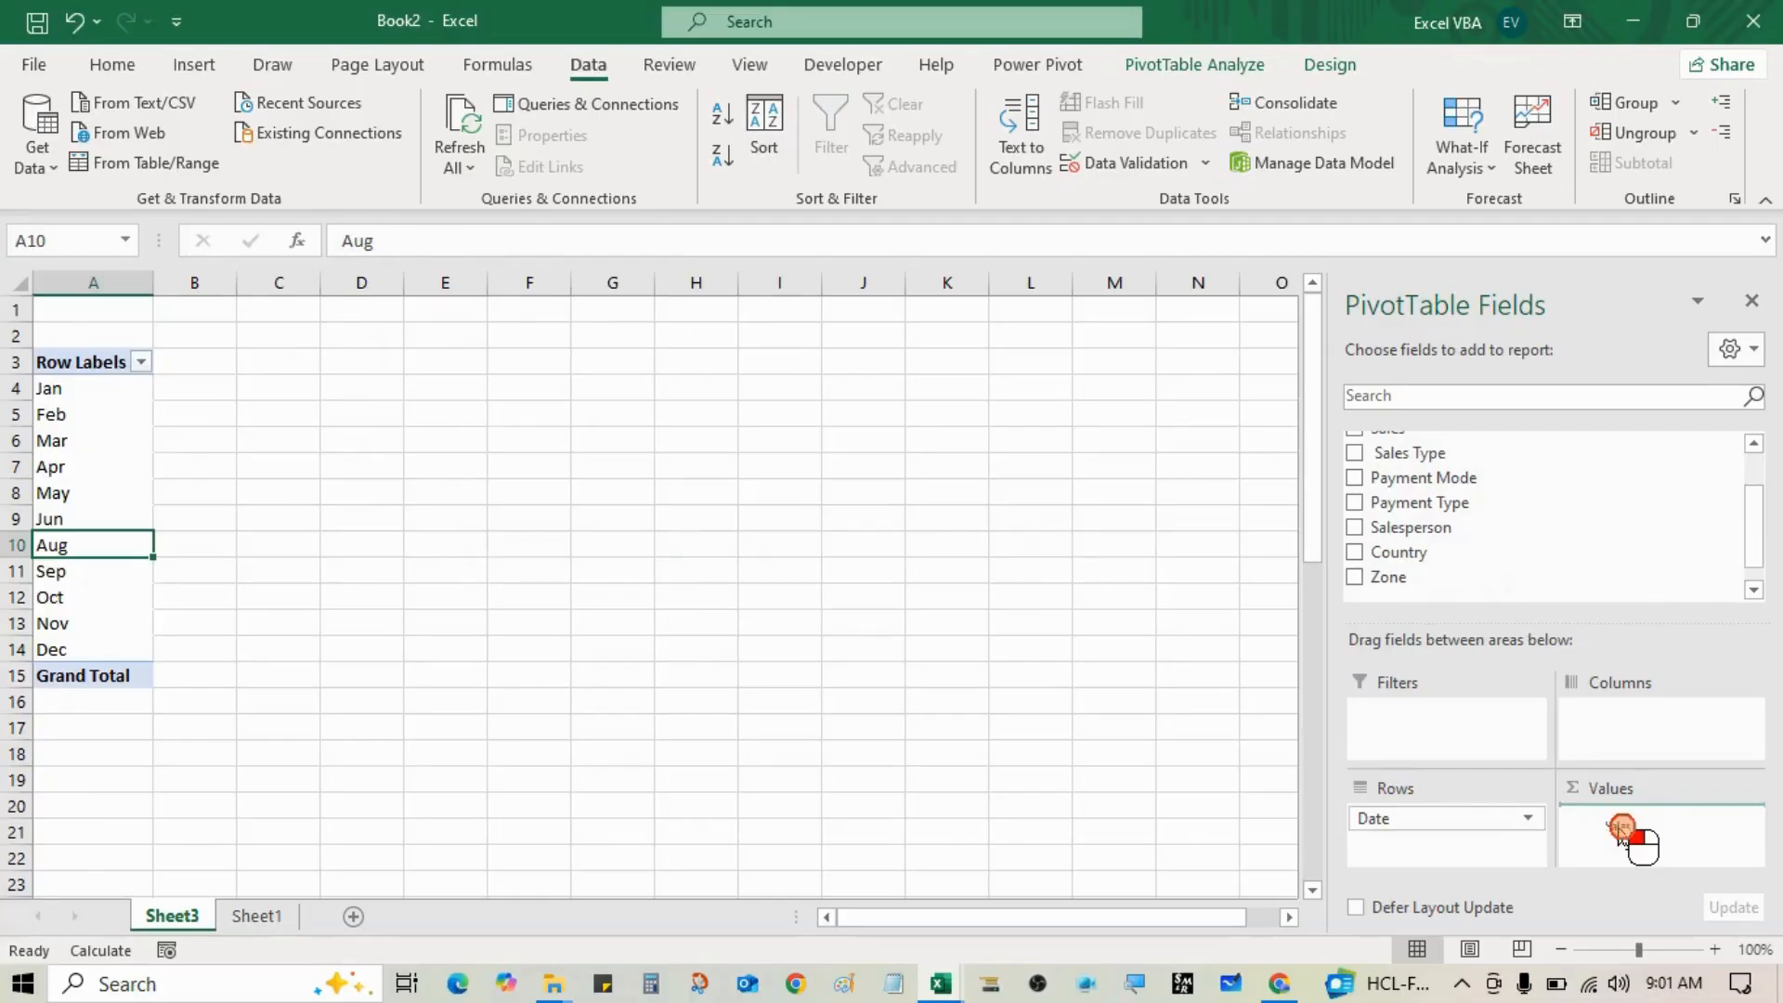
drag(1620, 830, 1625, 833)
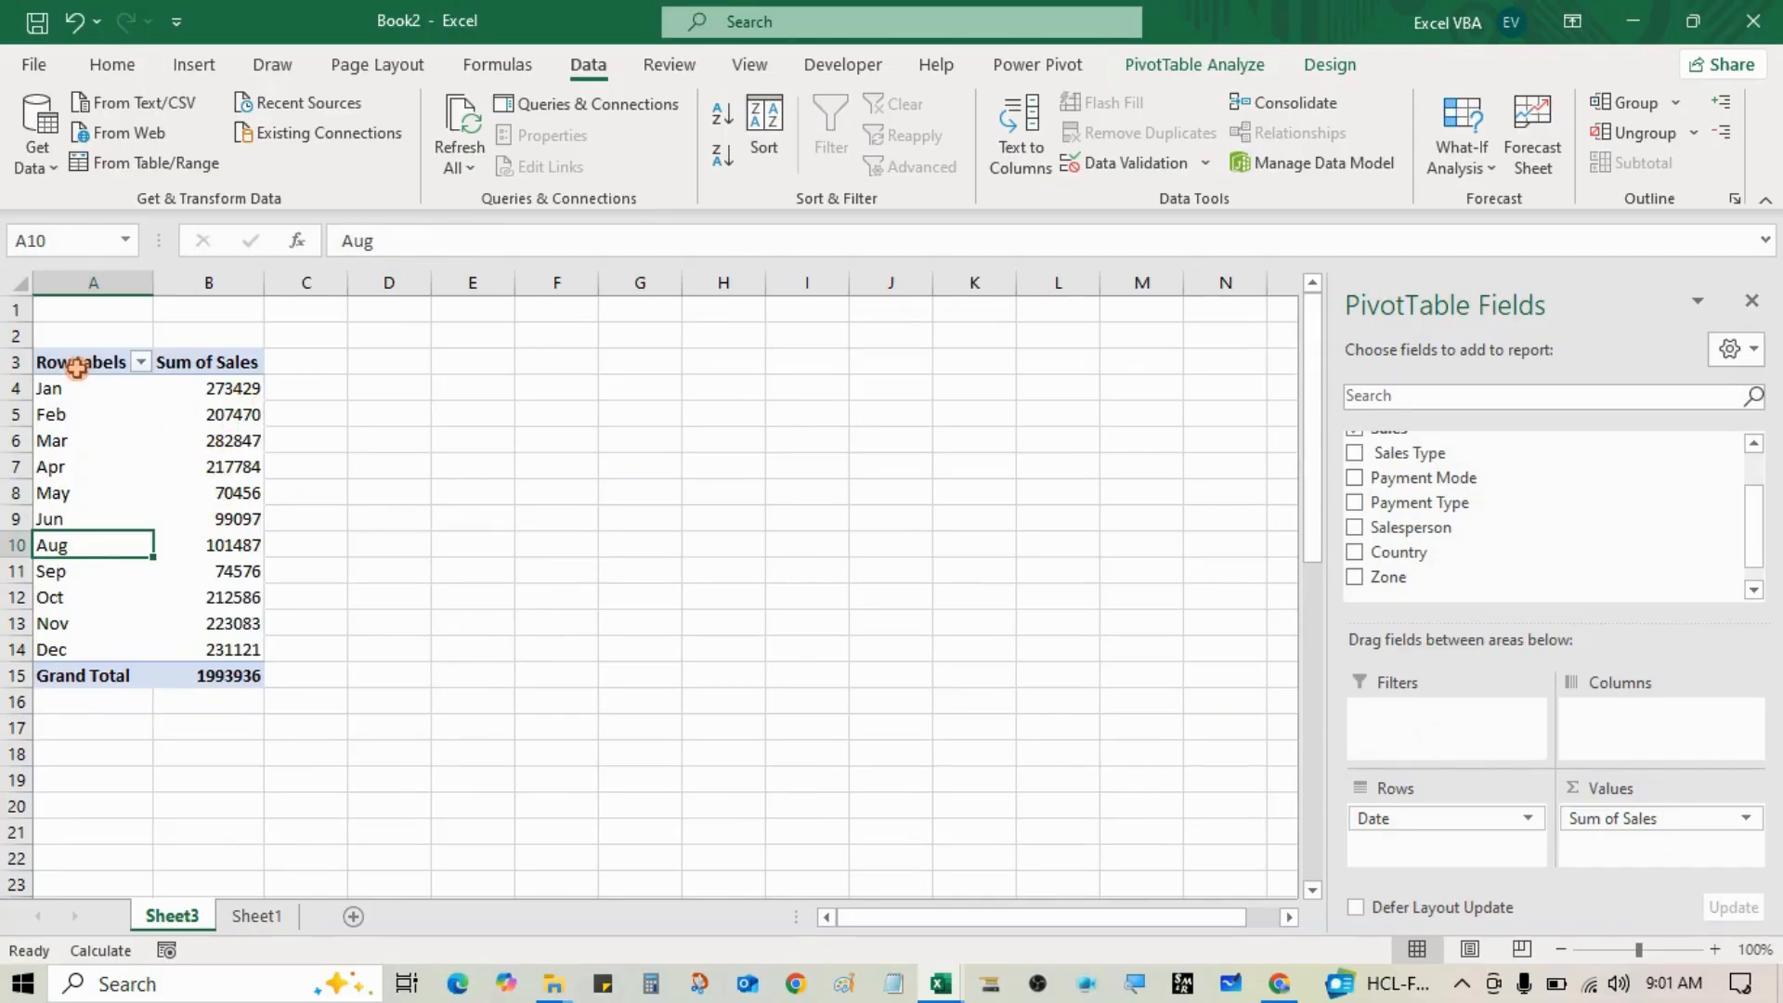
drag(74, 364, 231, 651)
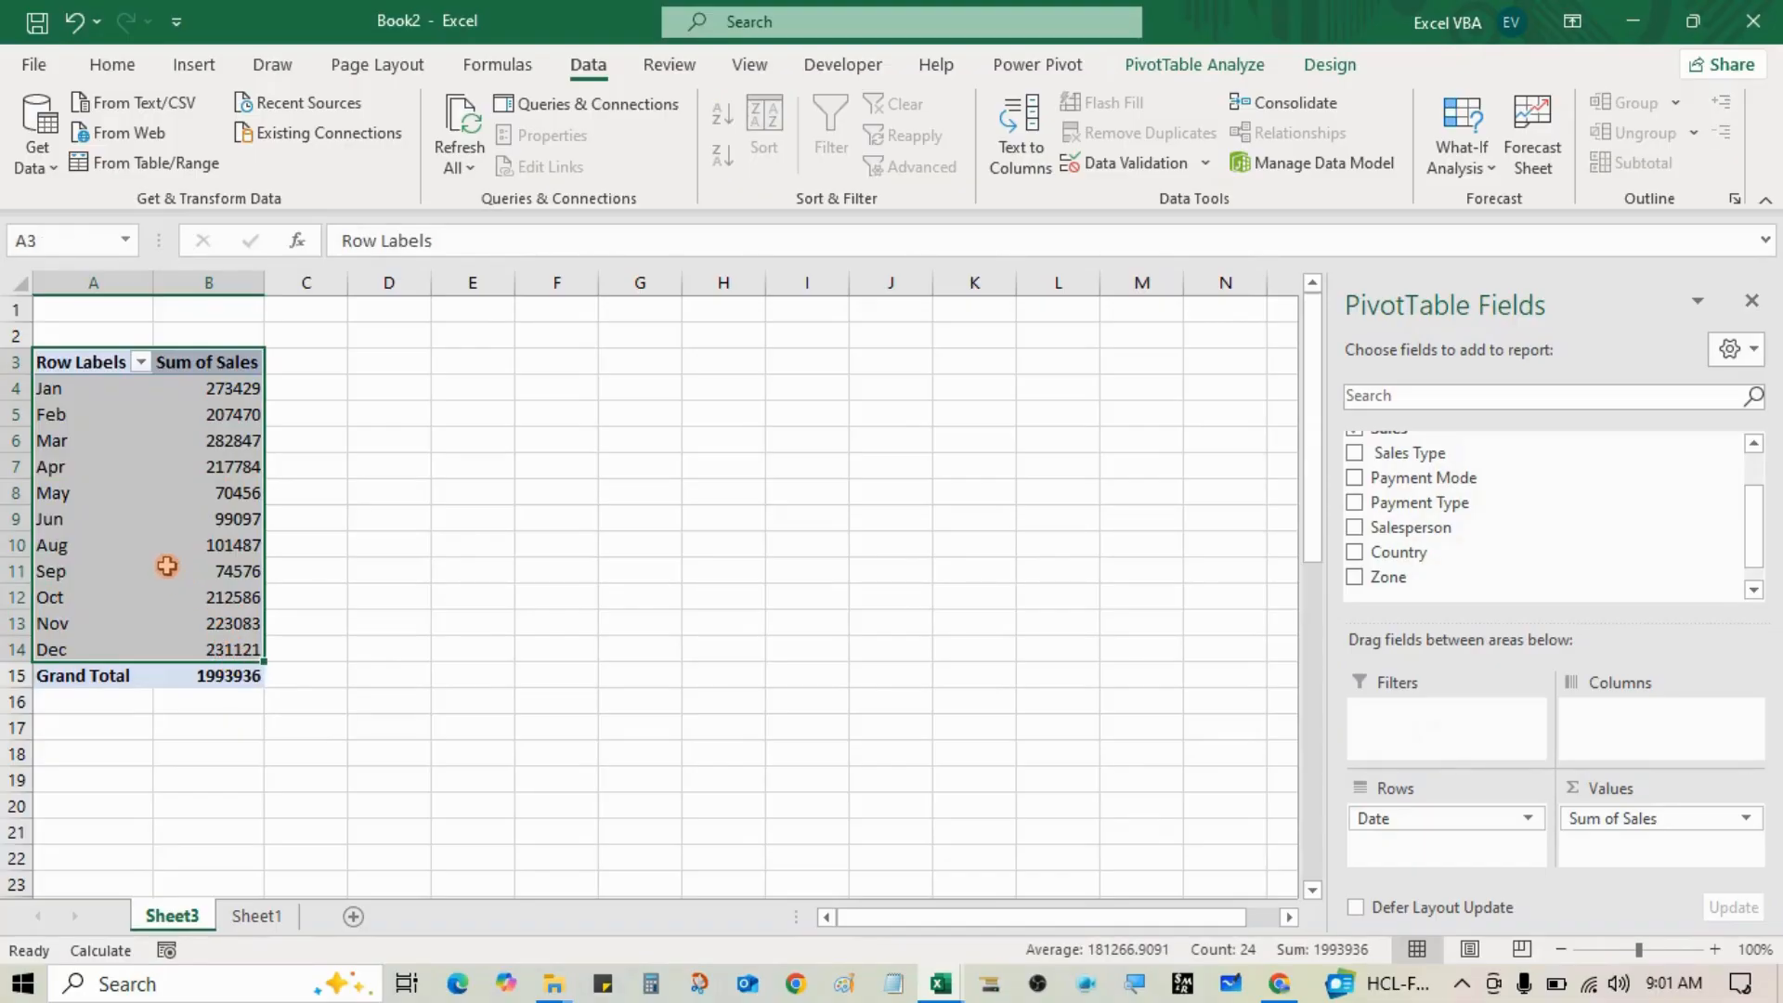
Step: Select pivot range A3:B15 and insert a 2-D Clustered Column chart of monthly sales
click(109, 474)
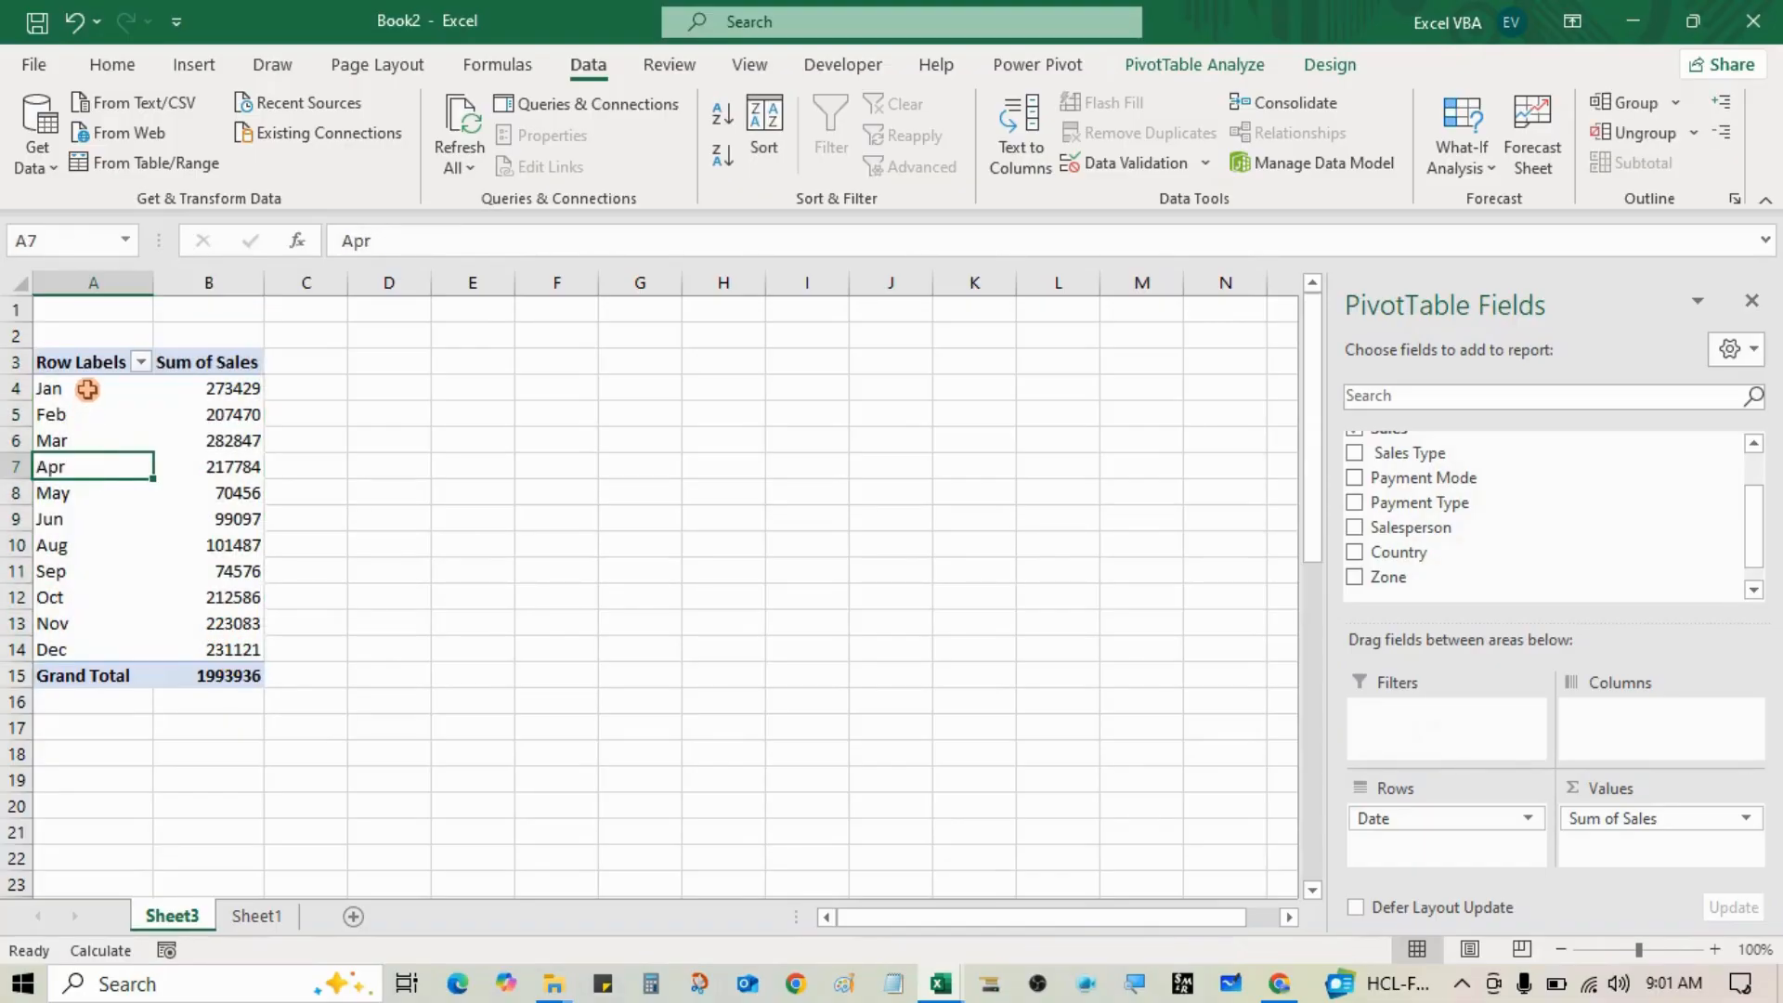
drag(86, 366, 227, 683)
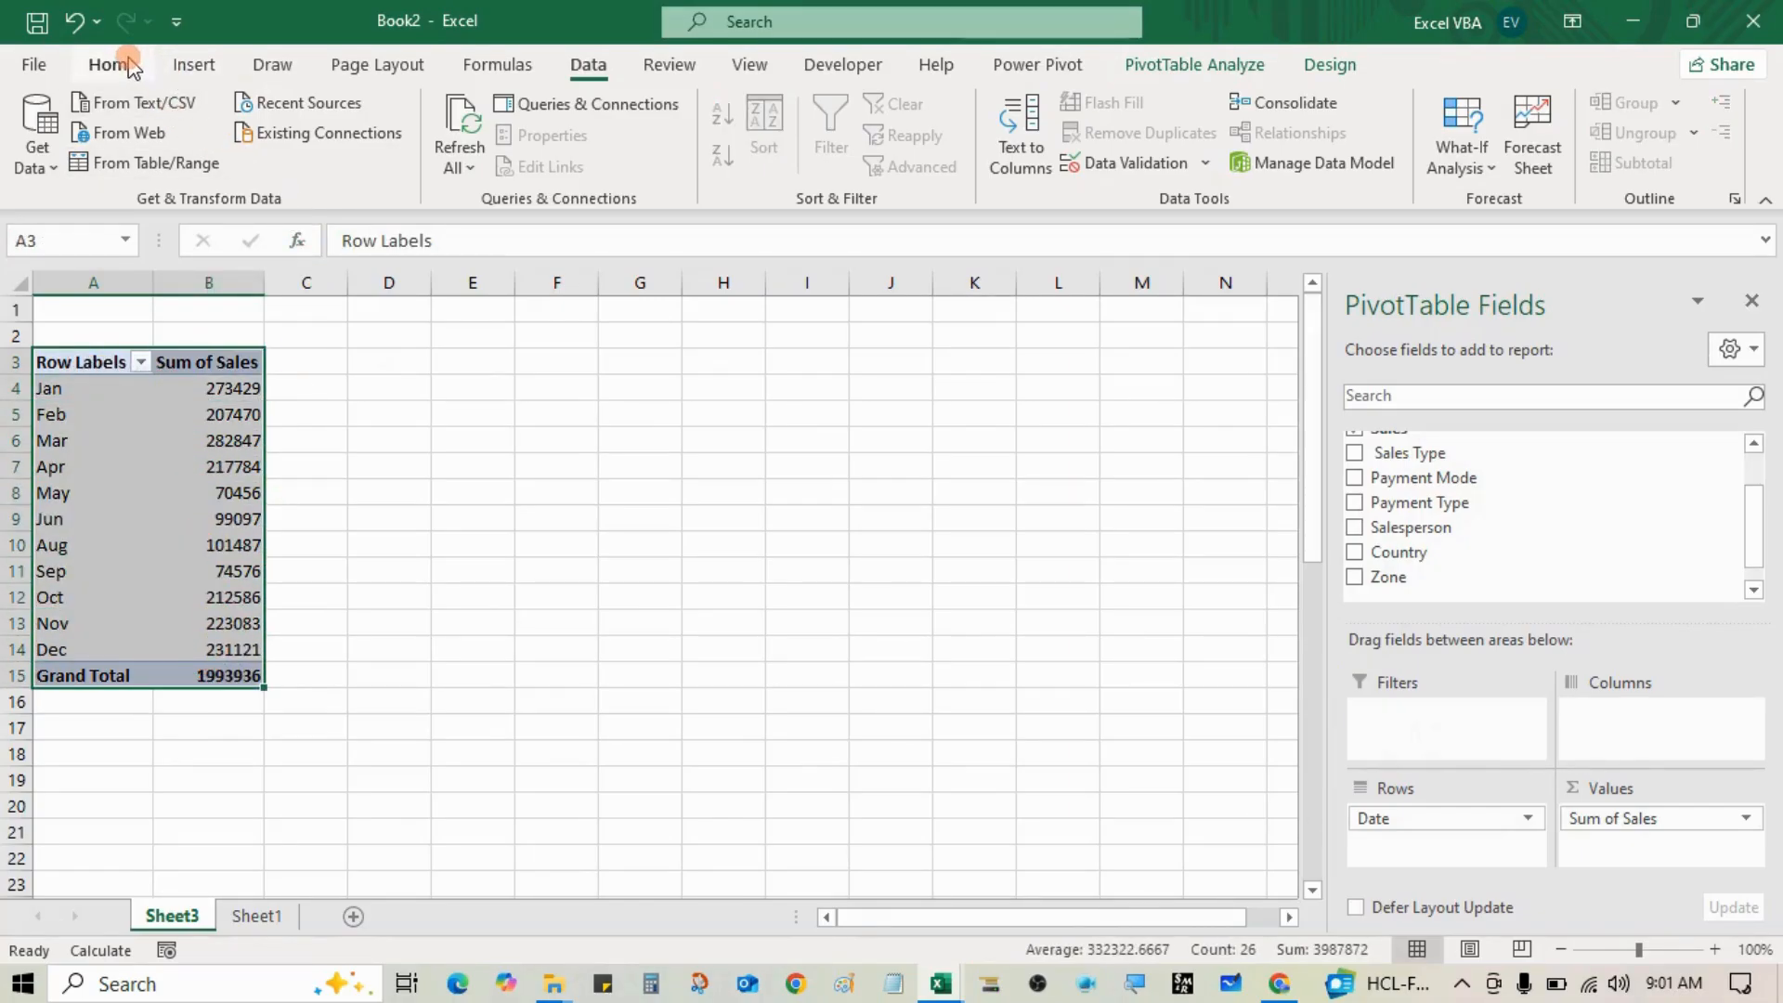
click(188, 65)
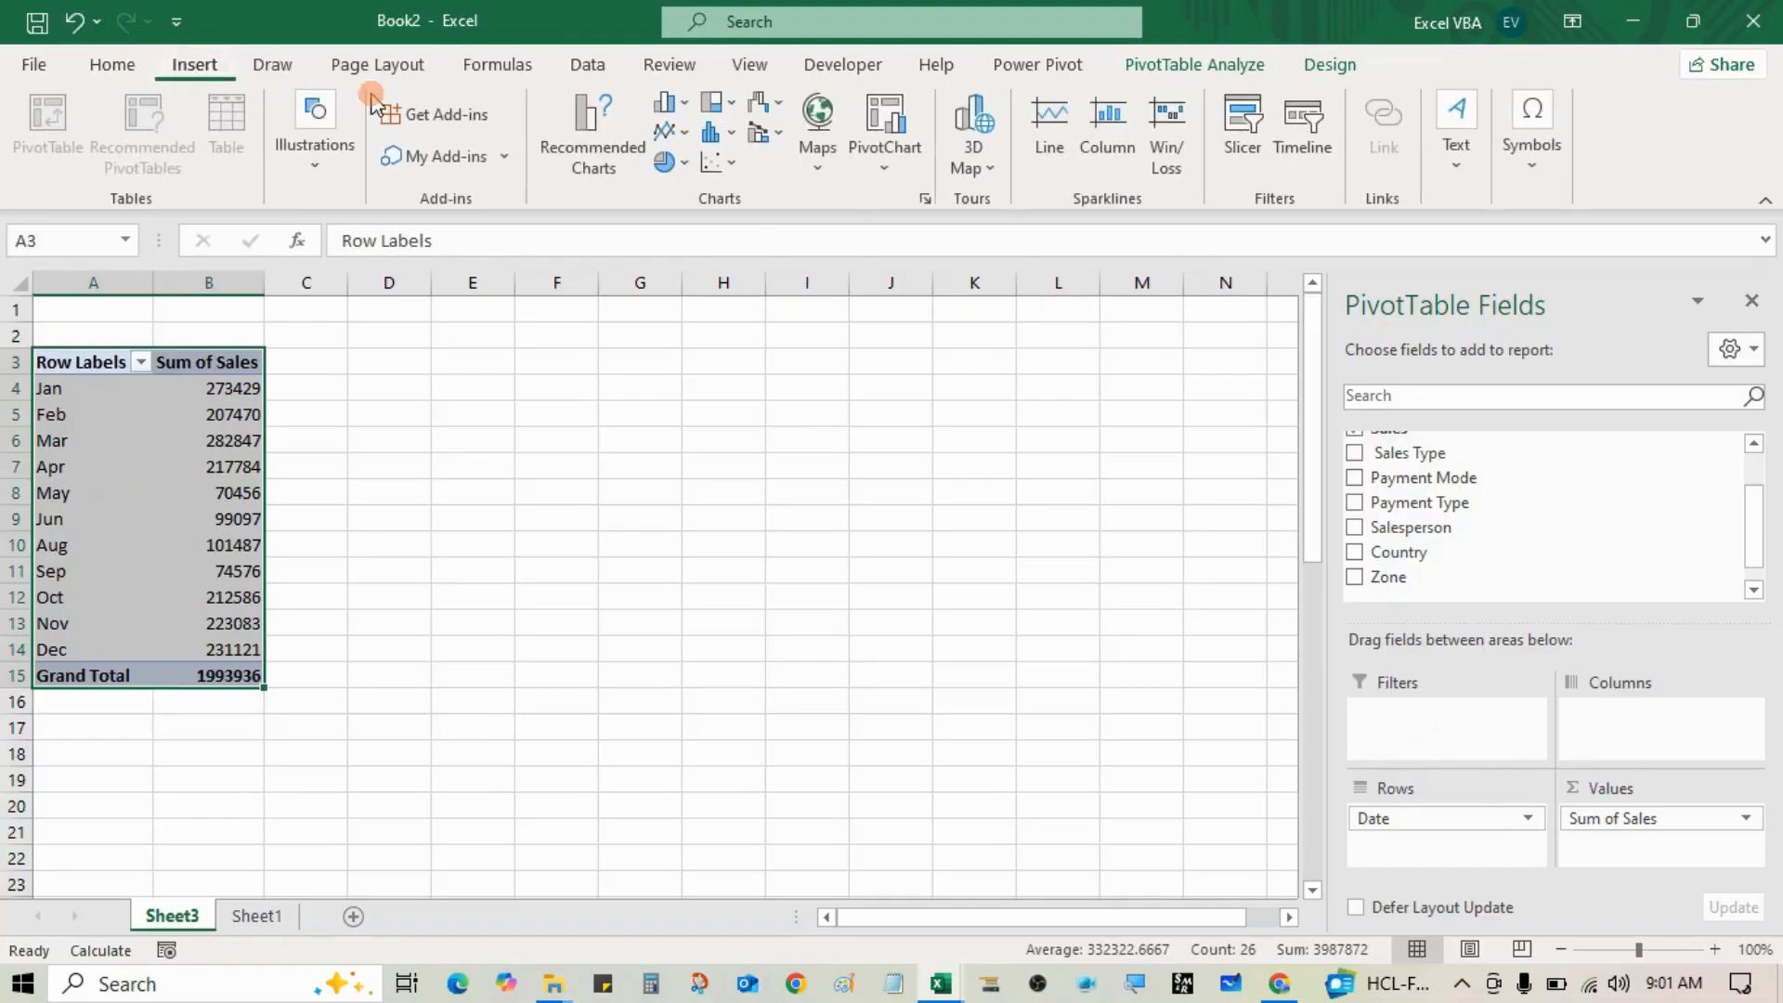
click(667, 102)
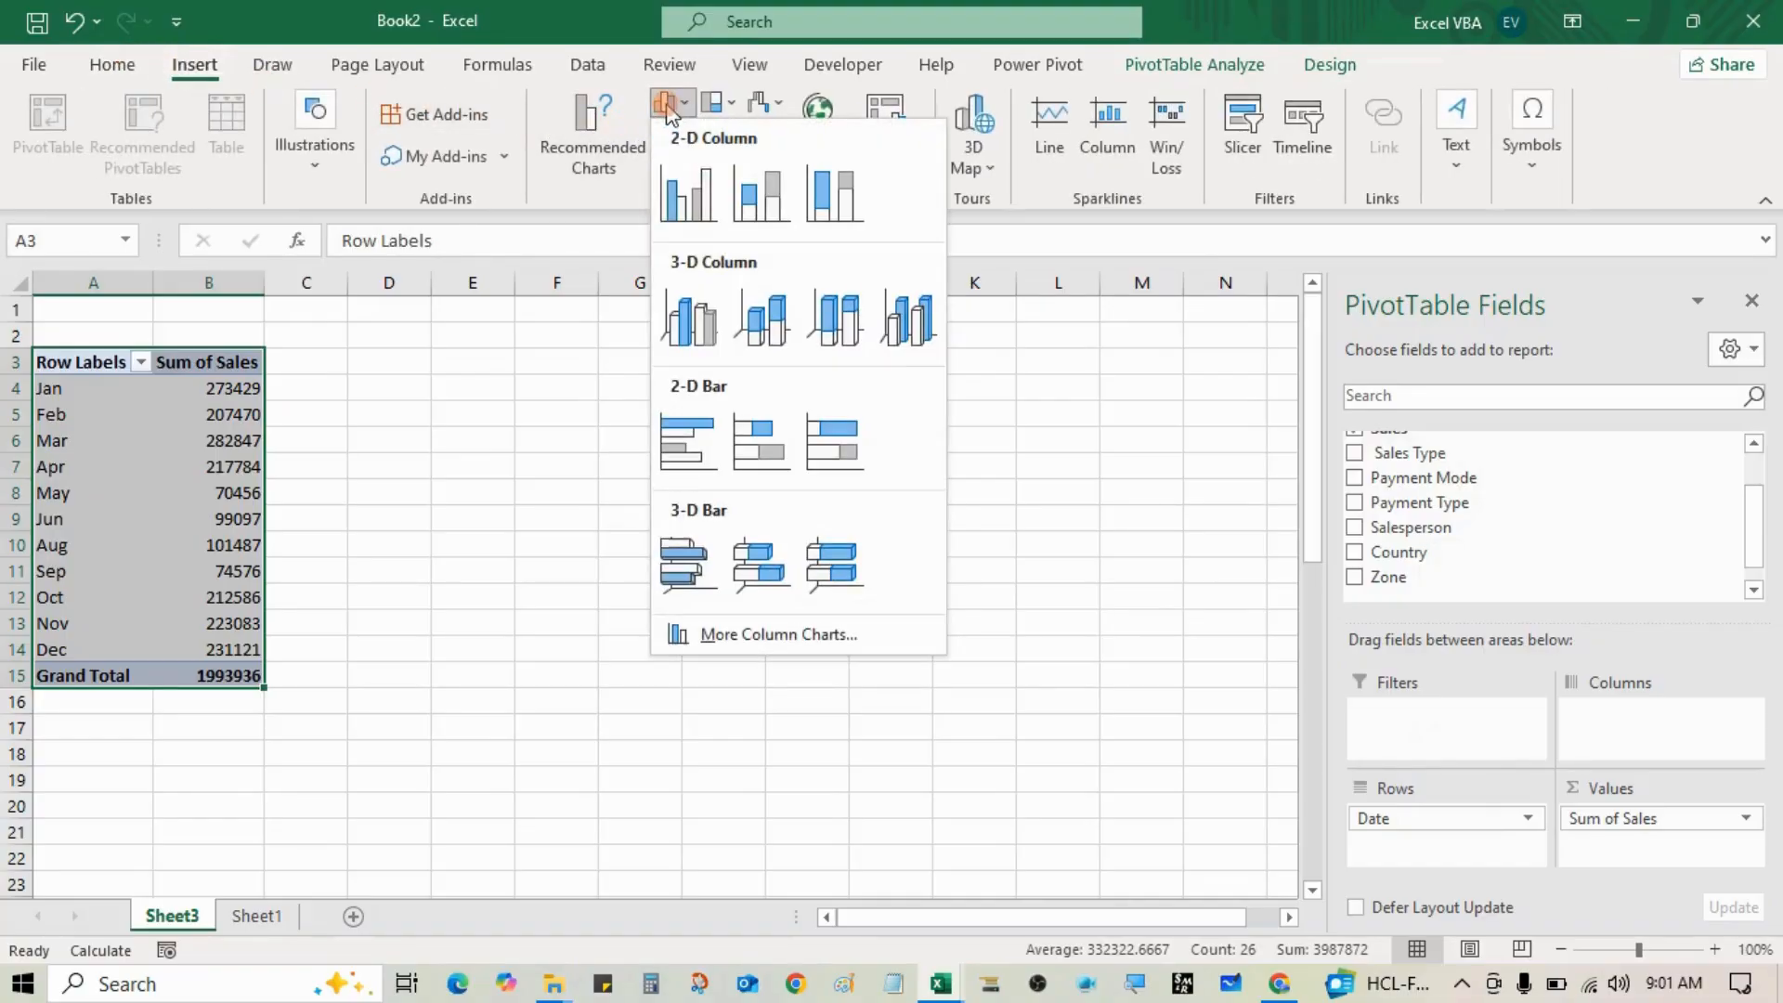
click(692, 194)
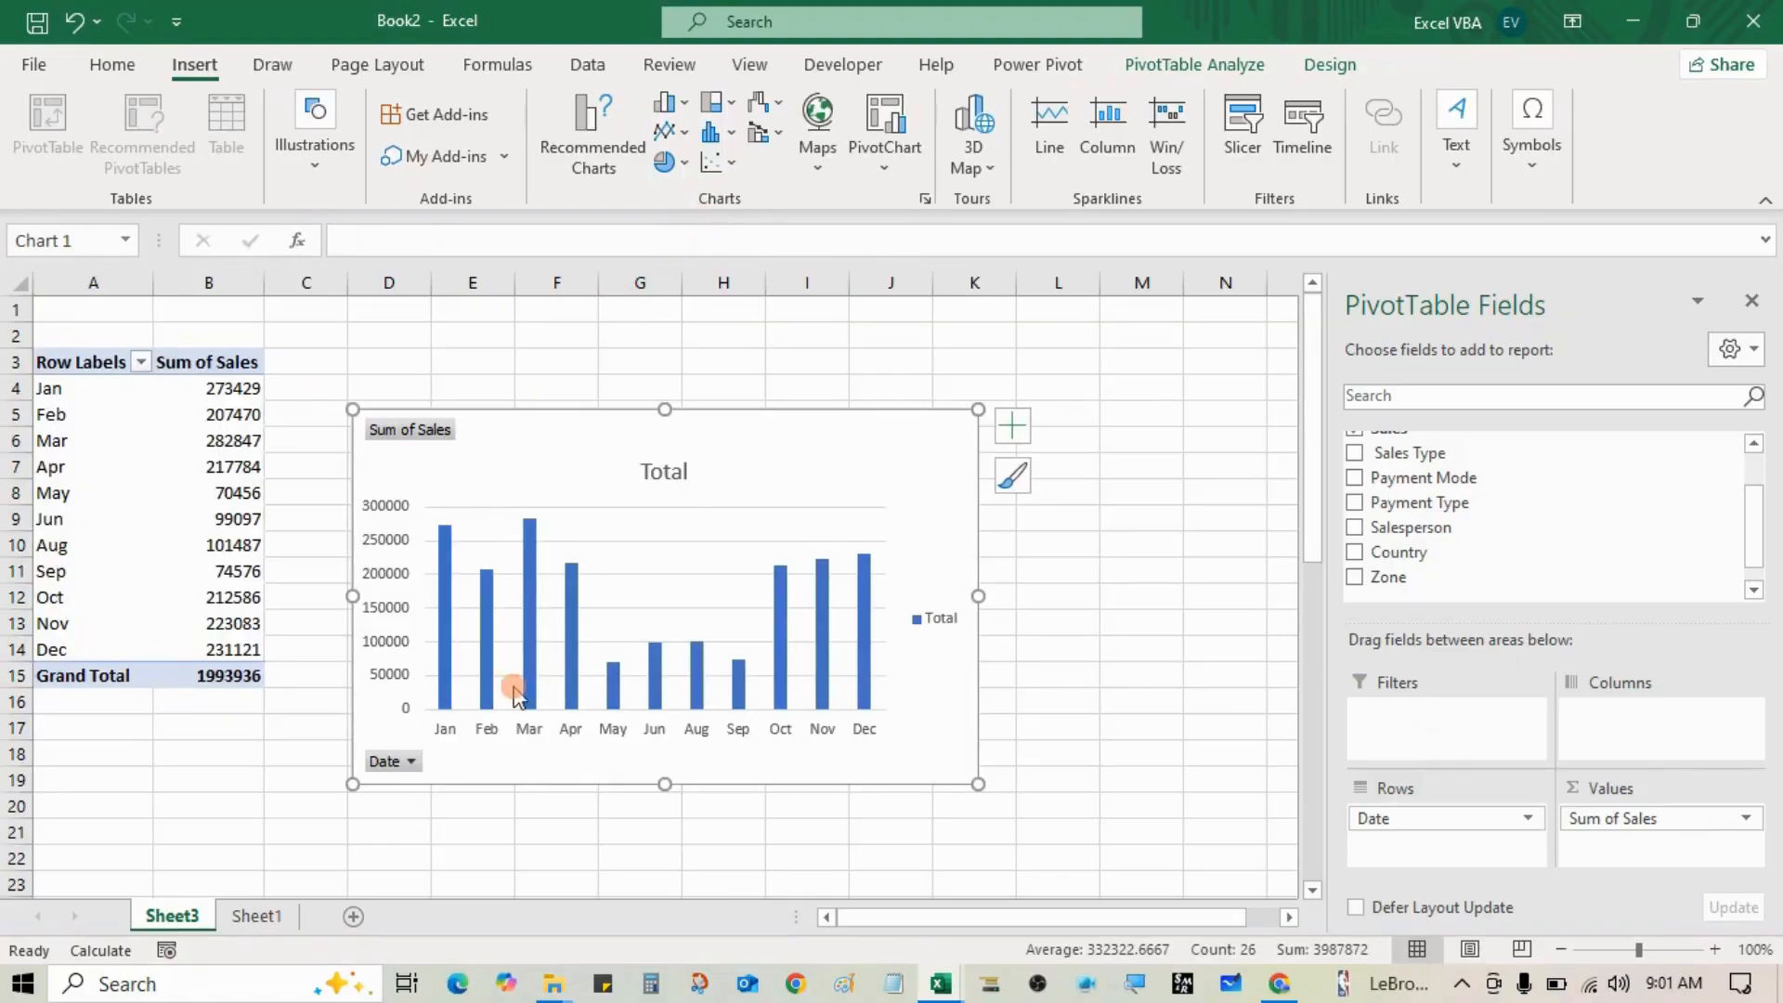
Step: Select the whole Total PivotChart and delete it, then select March's total in B6
right_click(530, 571)
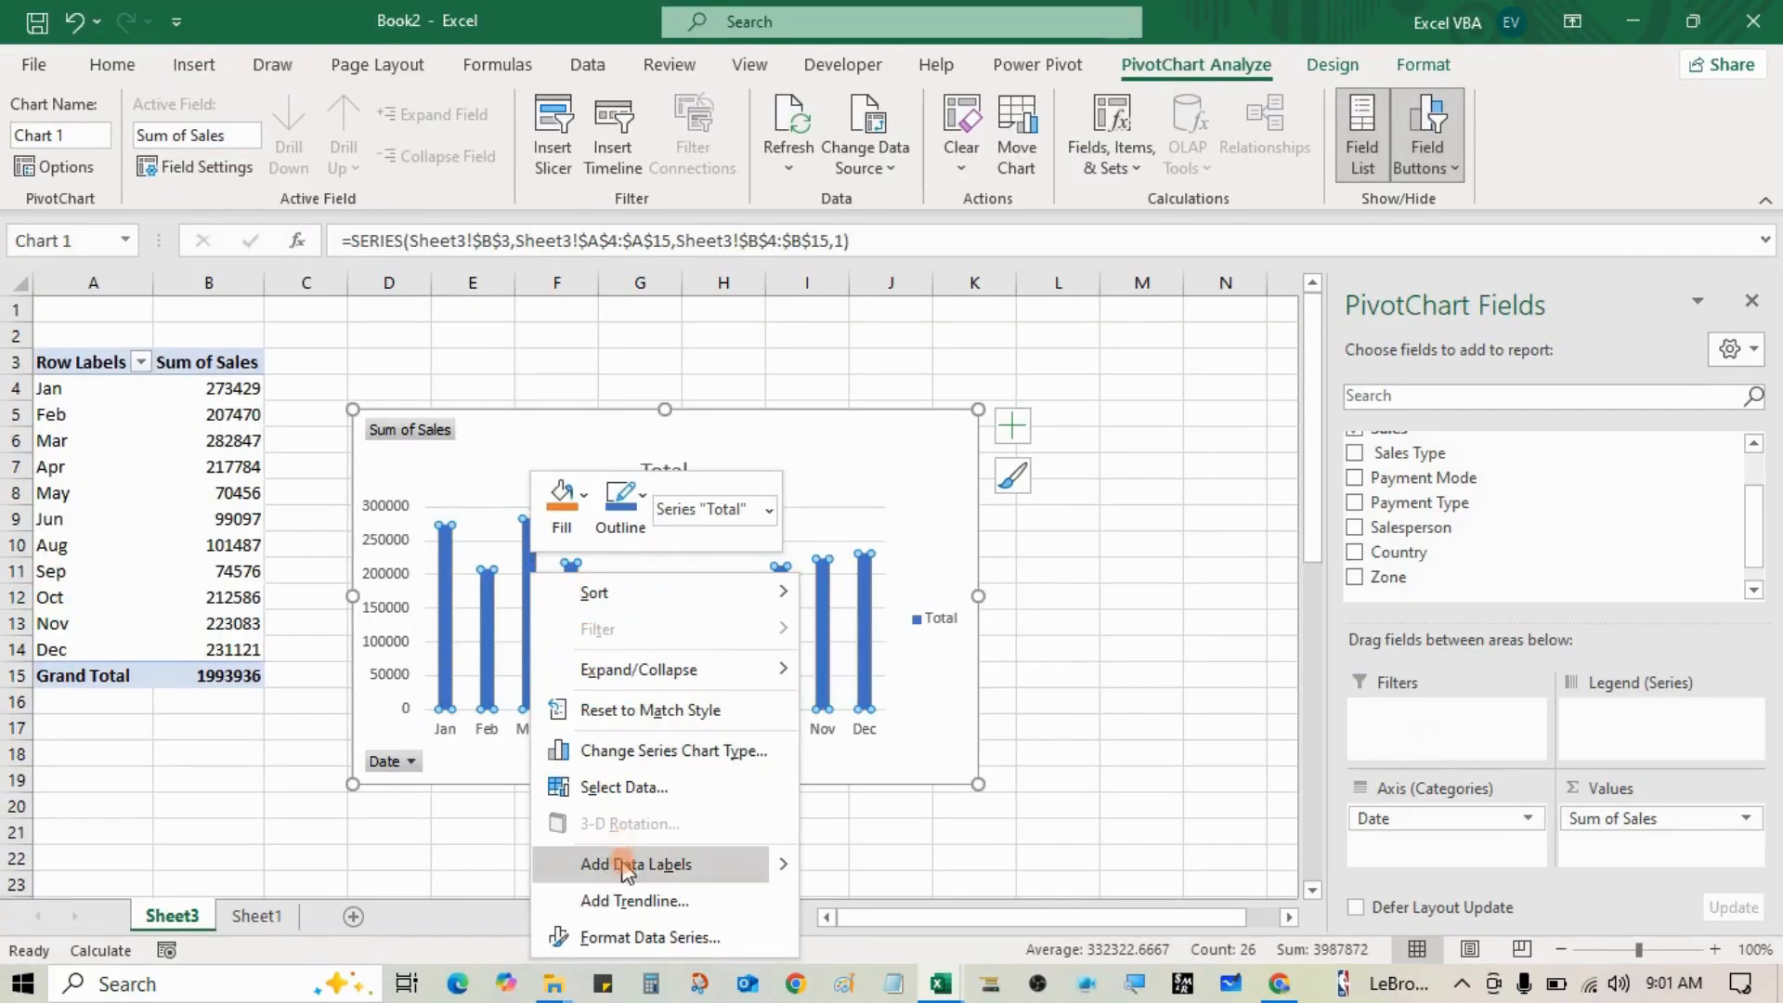
click(263, 745)
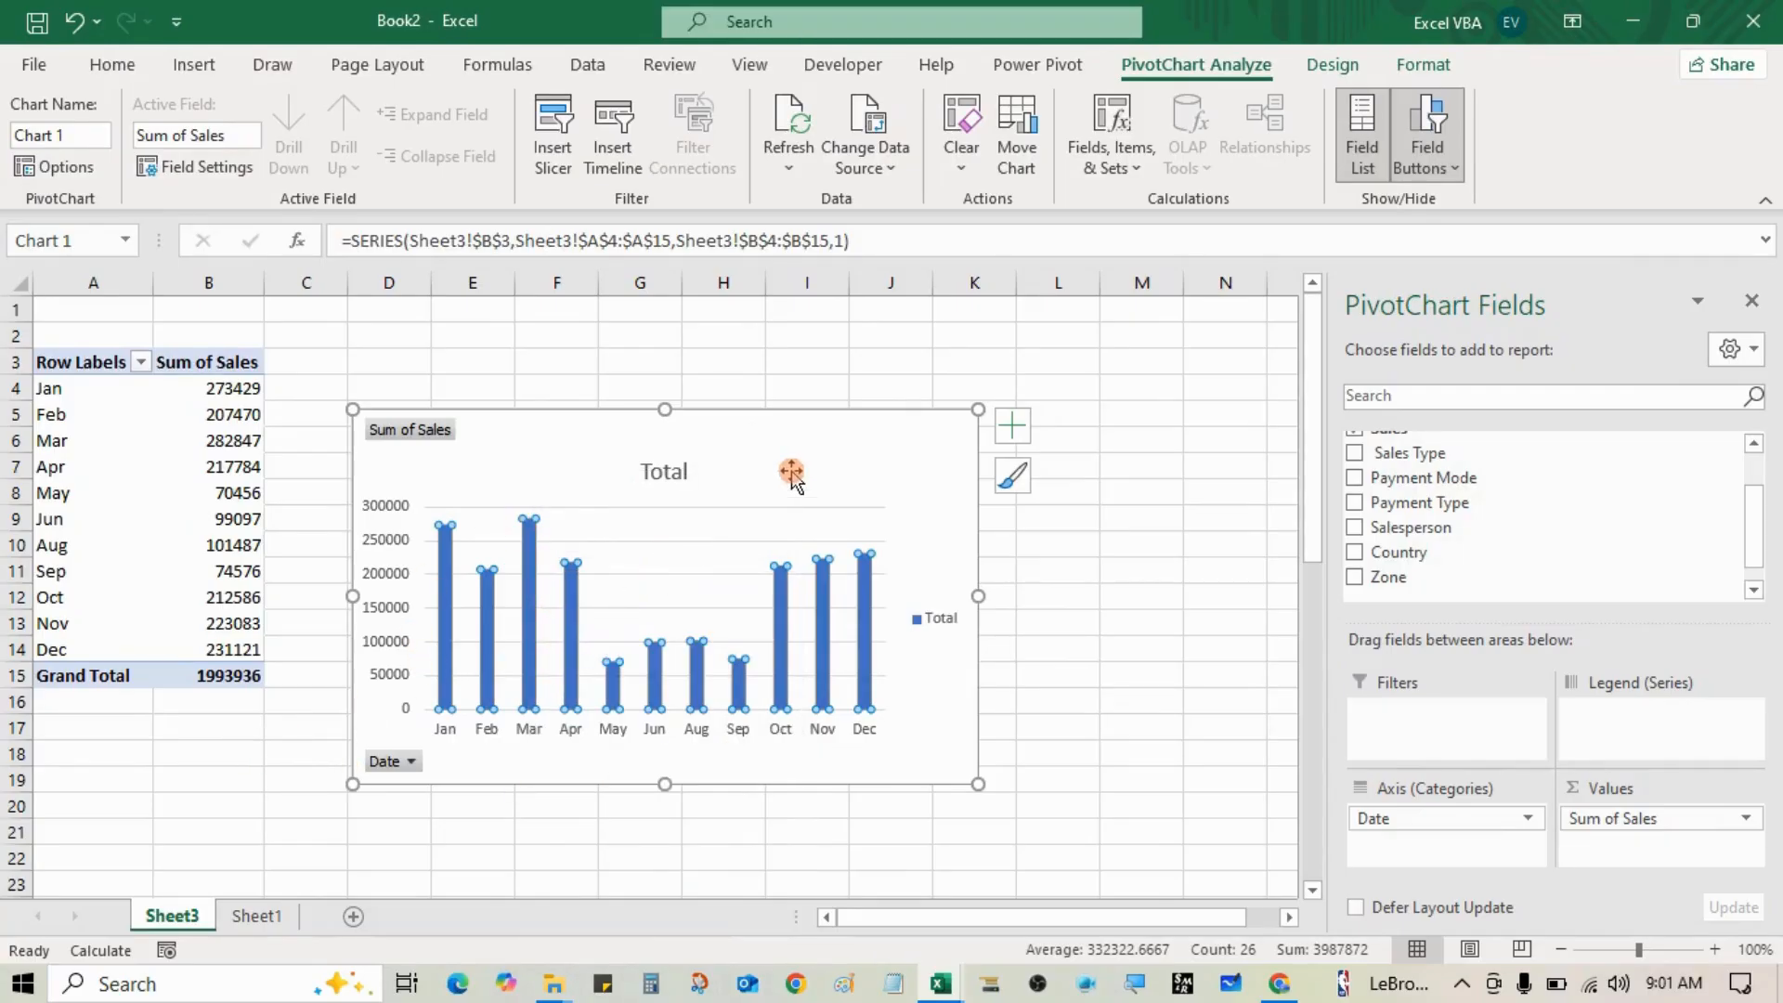
click(772, 399)
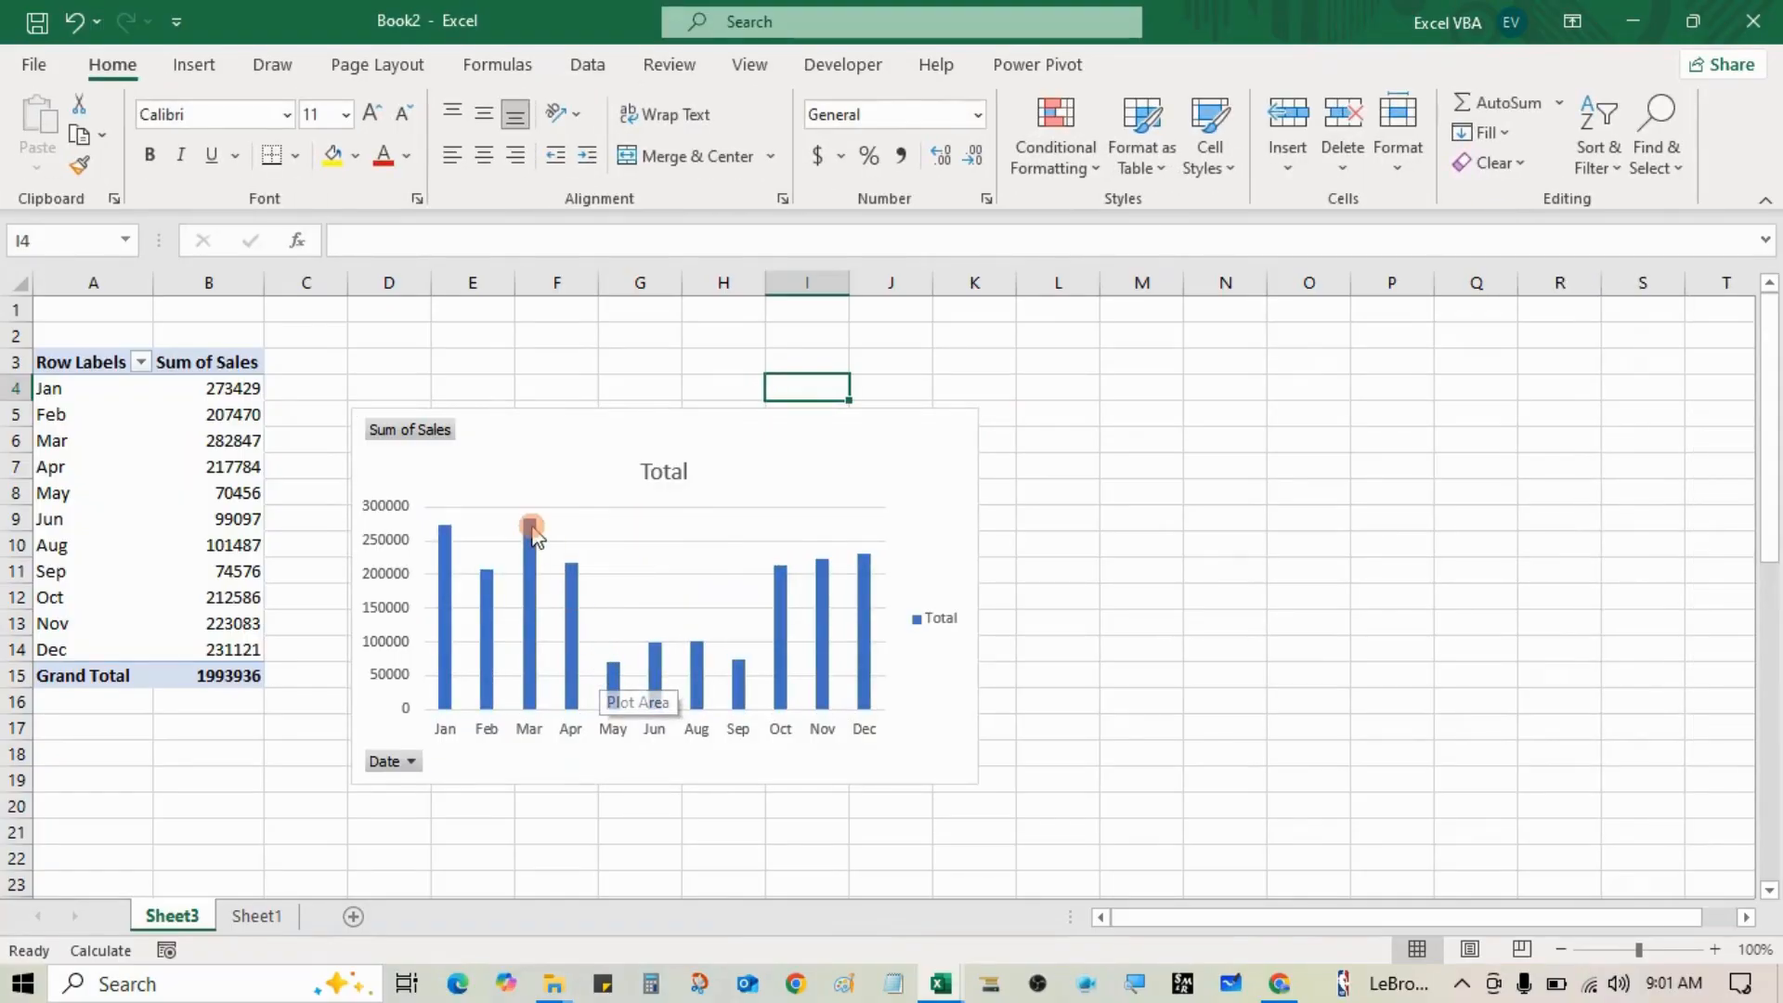
mouse_move(531, 528)
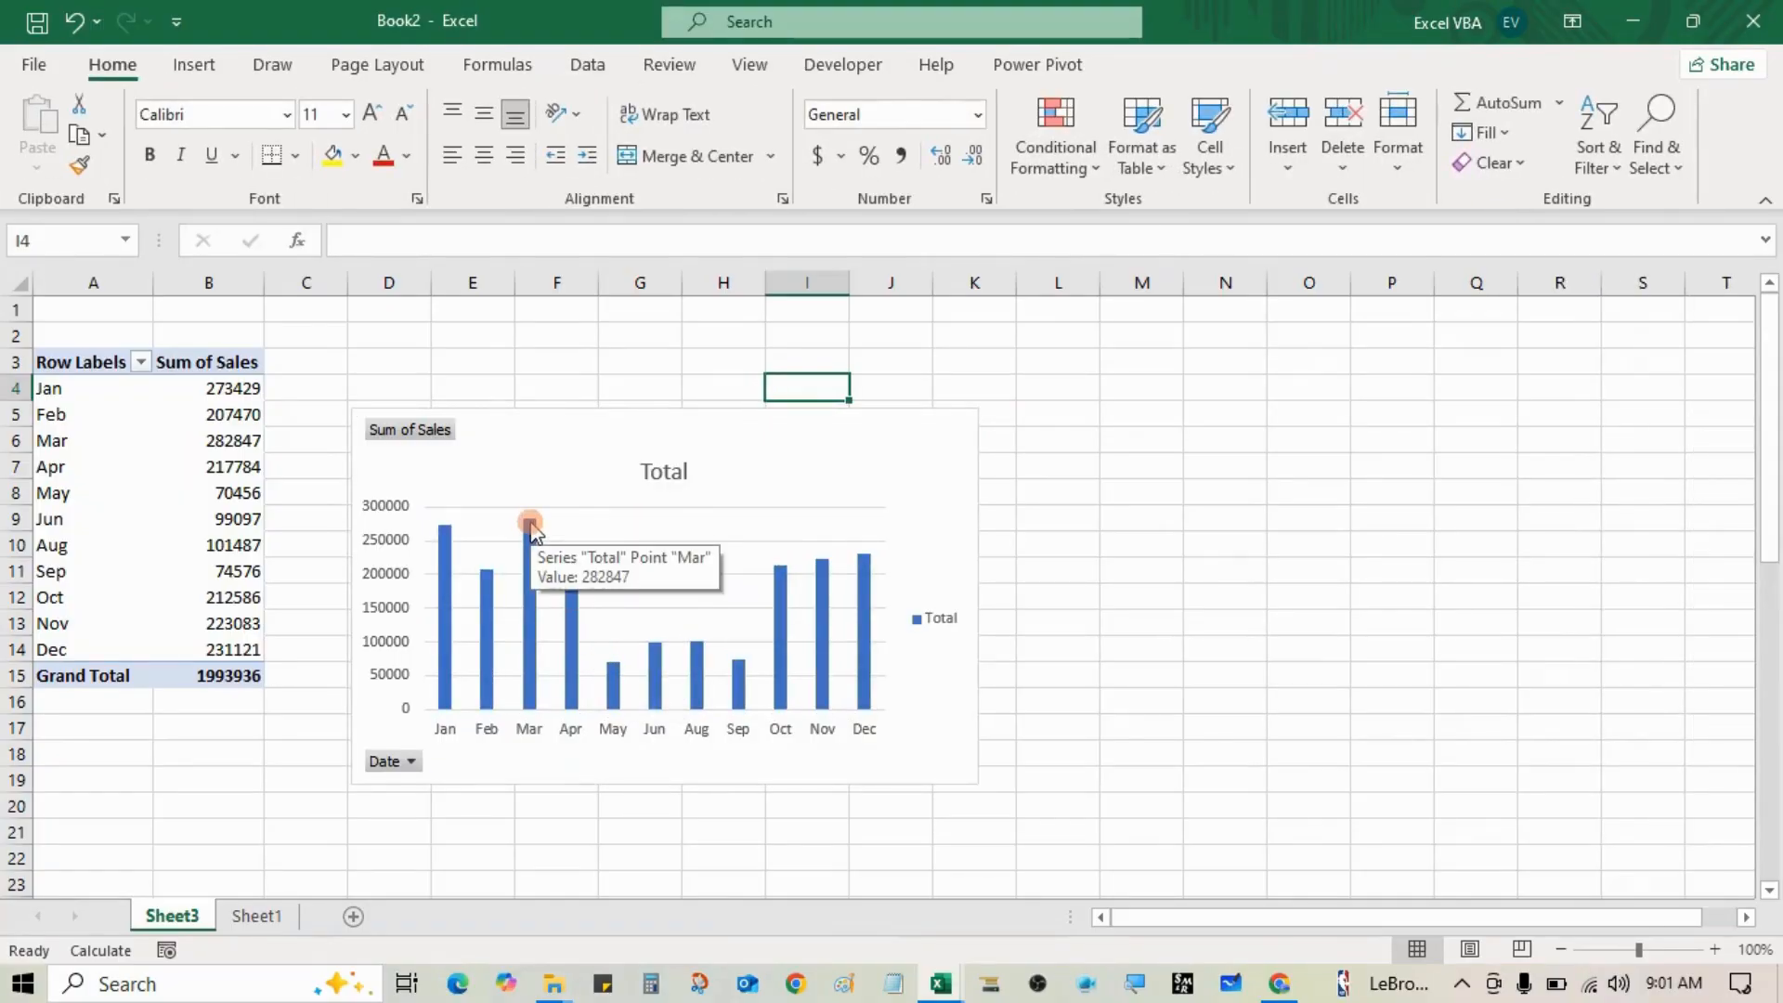
click(571, 438)
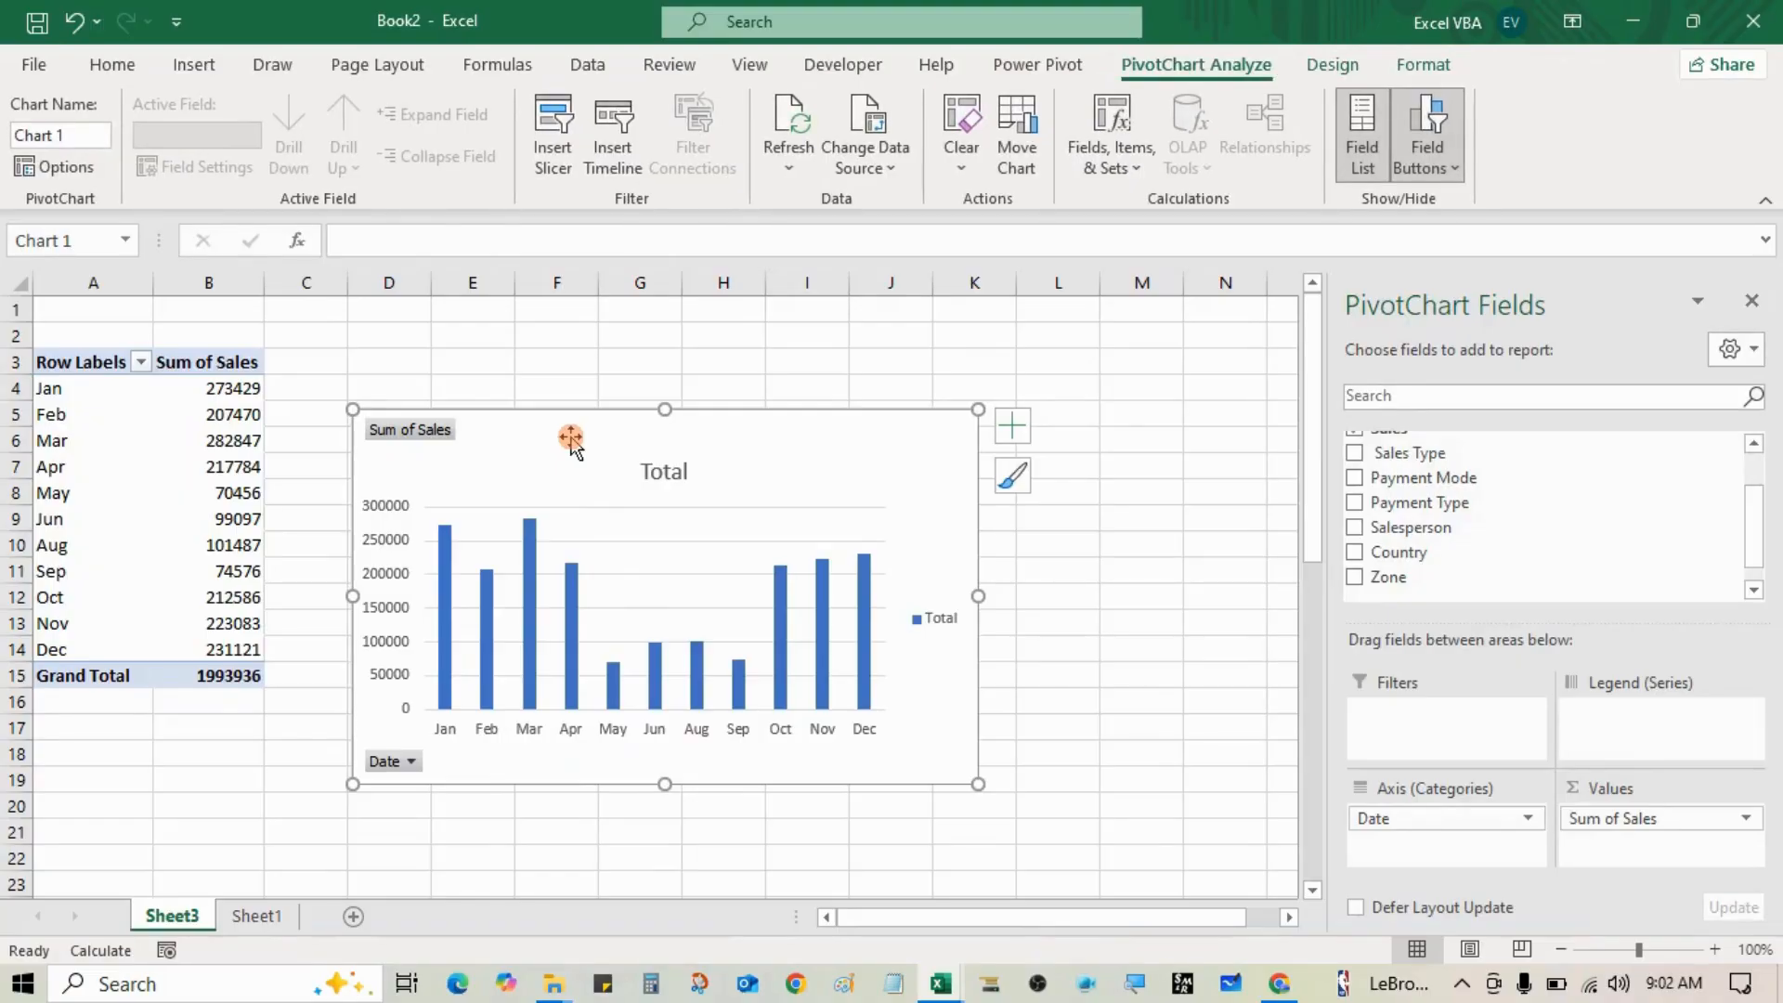
key(Delete)
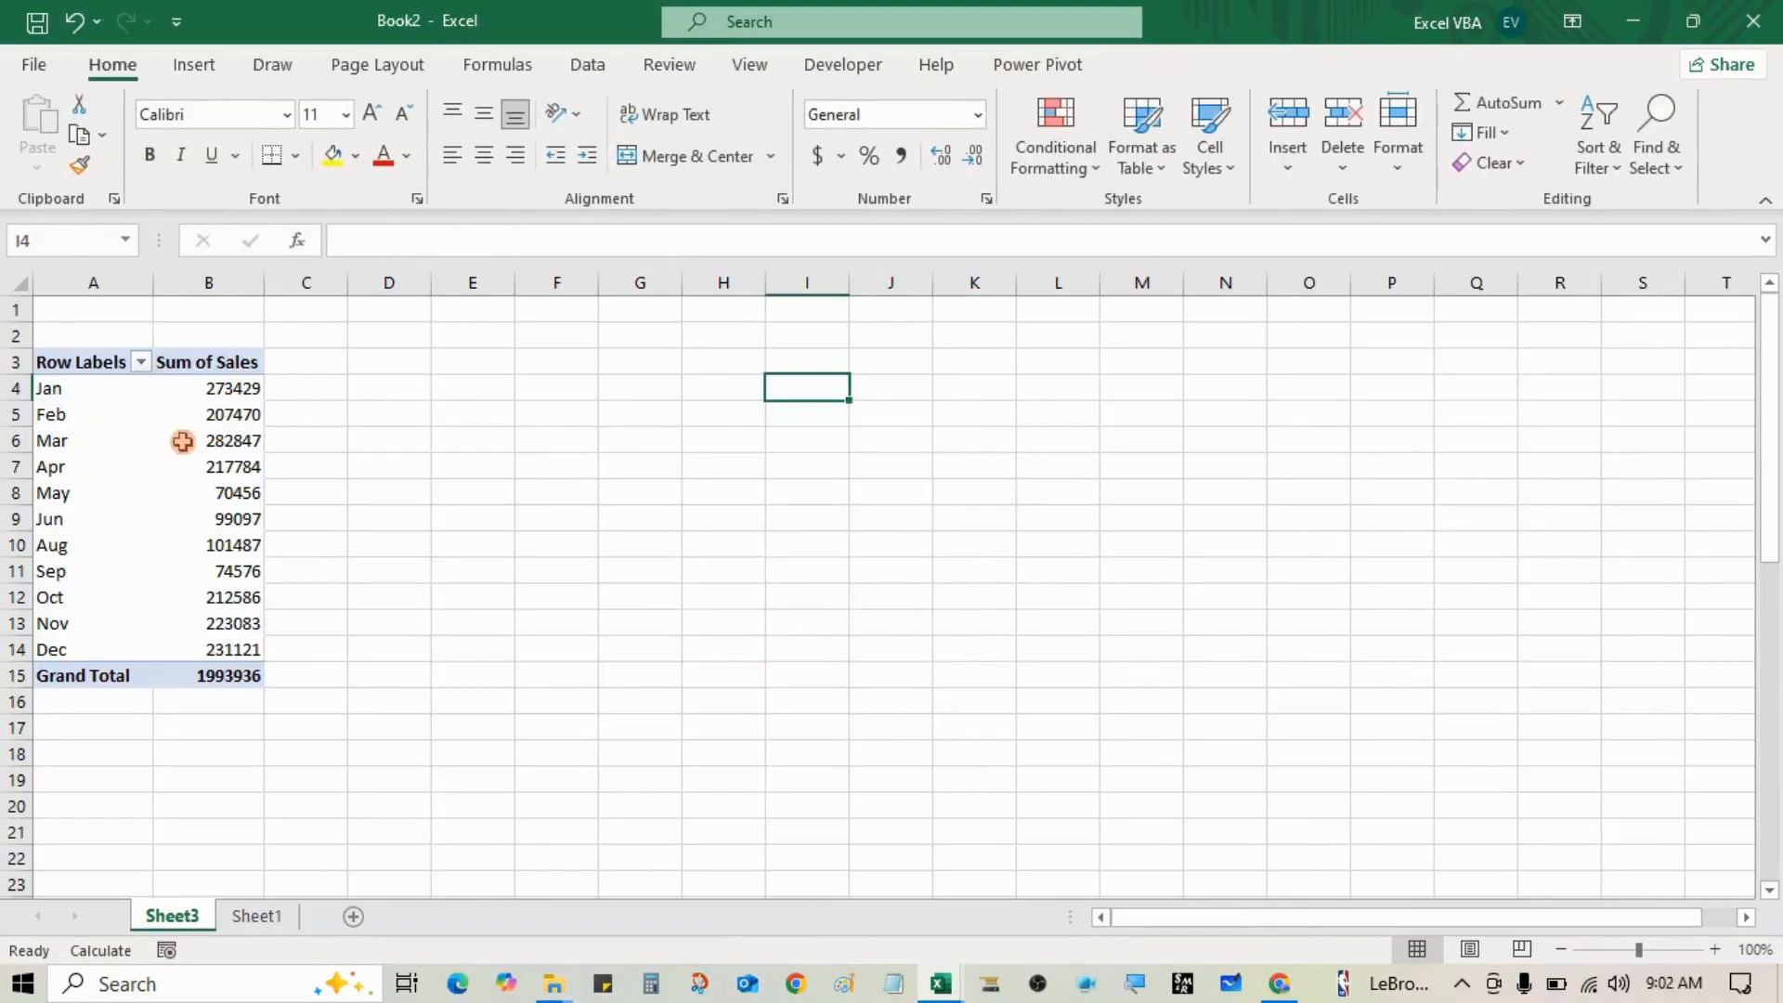
click(182, 442)
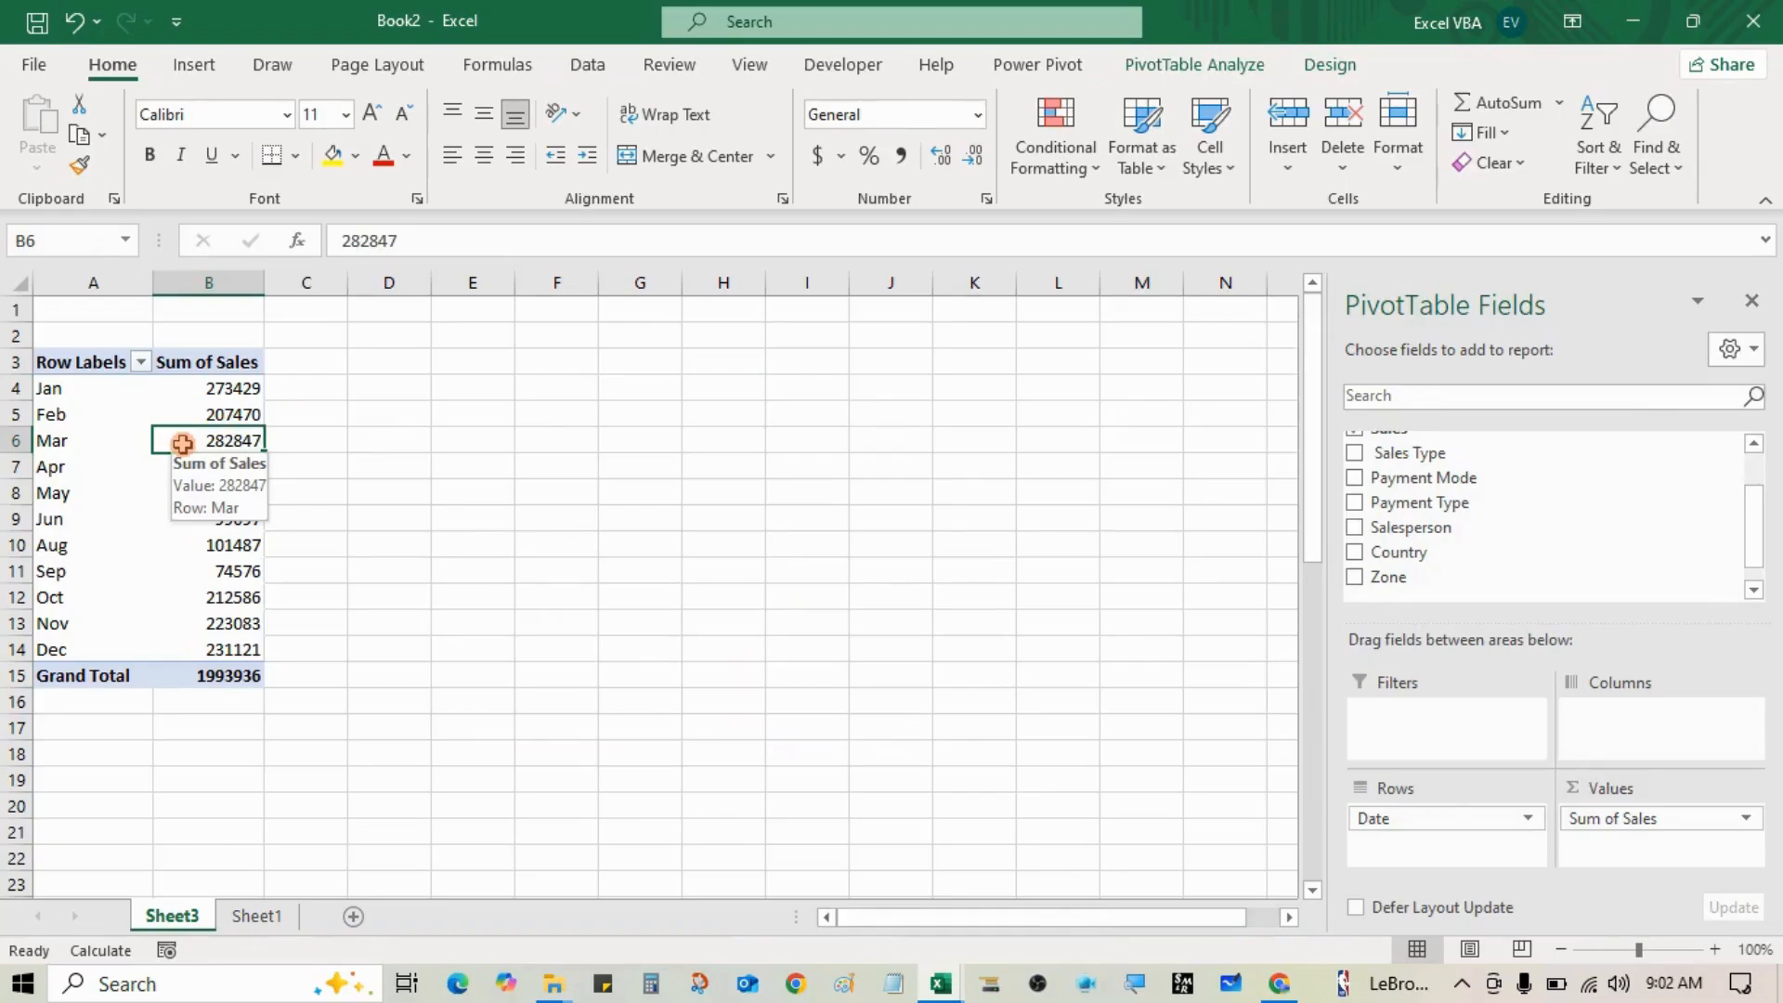